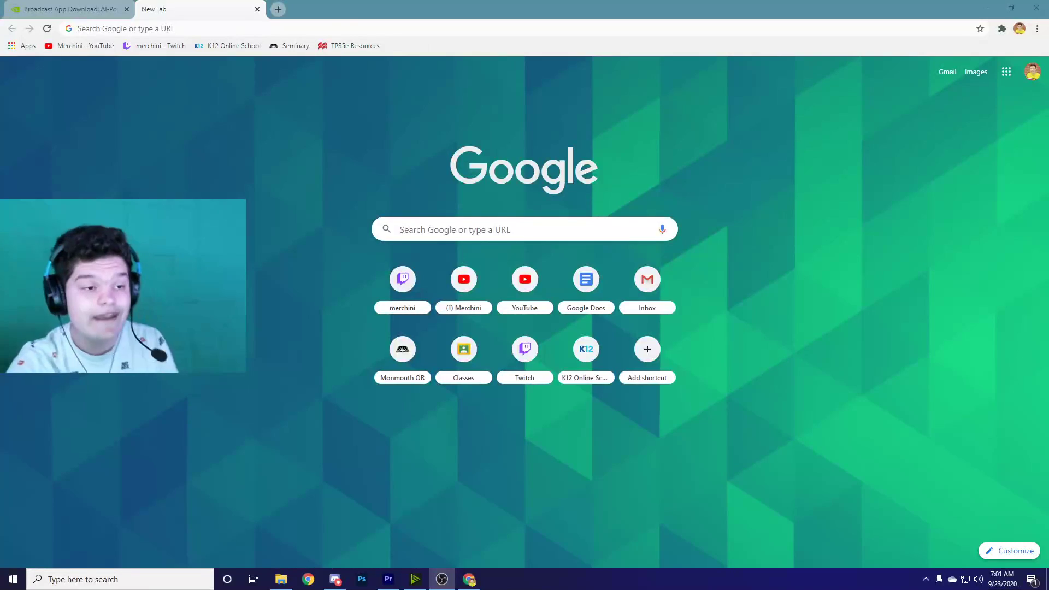
# Step: Search Google for 'nvidia broadcast' and open the first result, NVIDIA's Broadcast App page
pyautogui.click(259, 28)
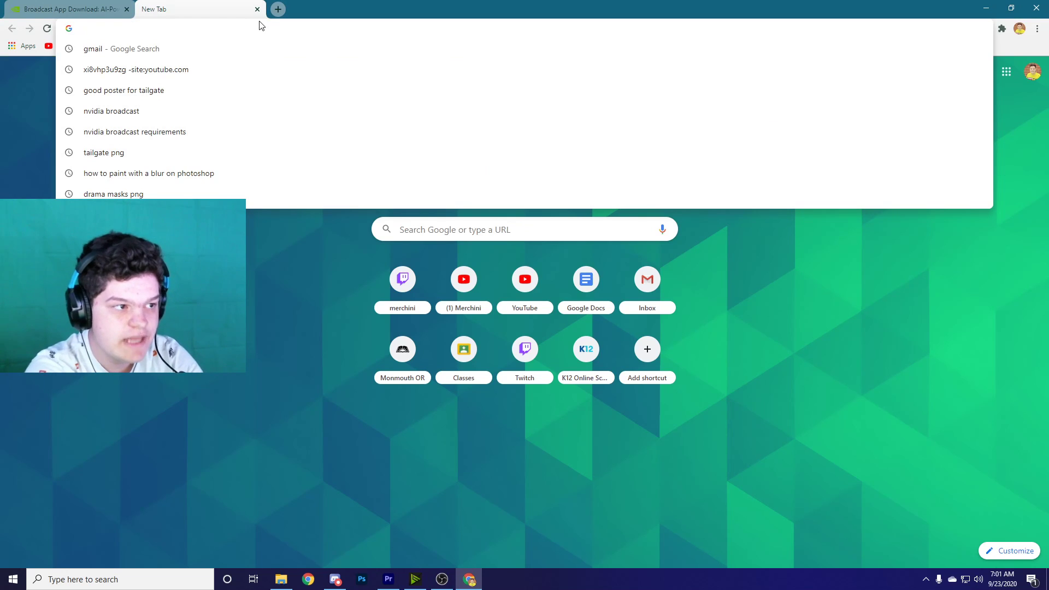
pyautogui.write('nvidia b')
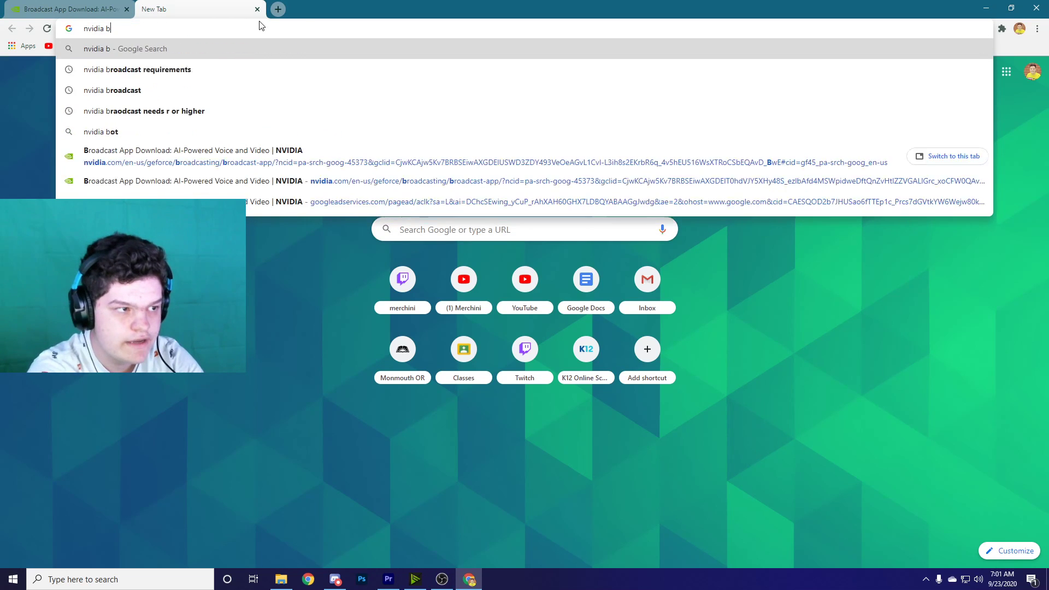
pyautogui.write('roadcast')
pyautogui.press('Return')
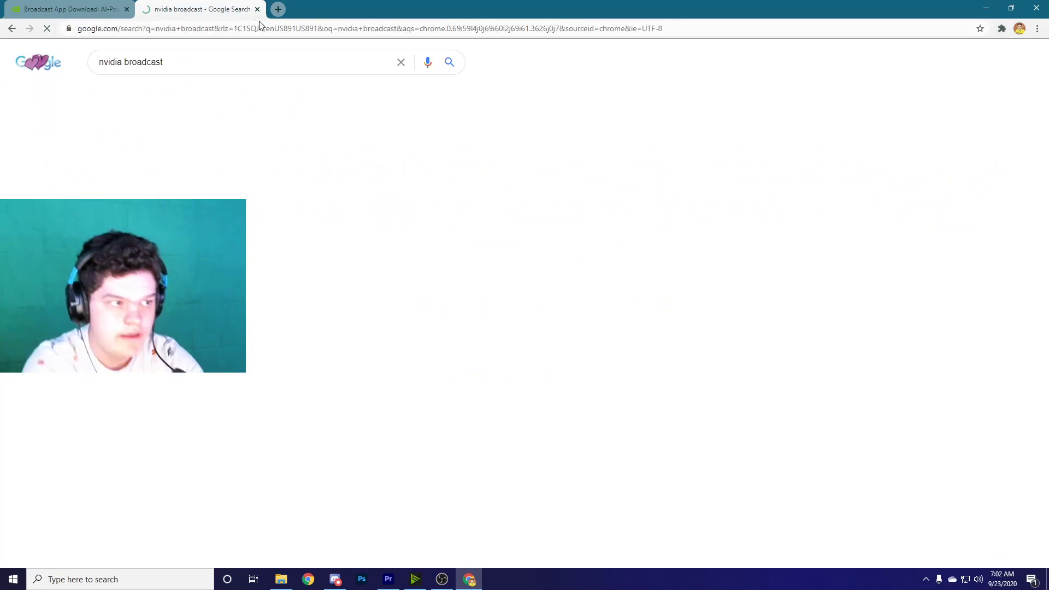
pyautogui.click(257, 154)
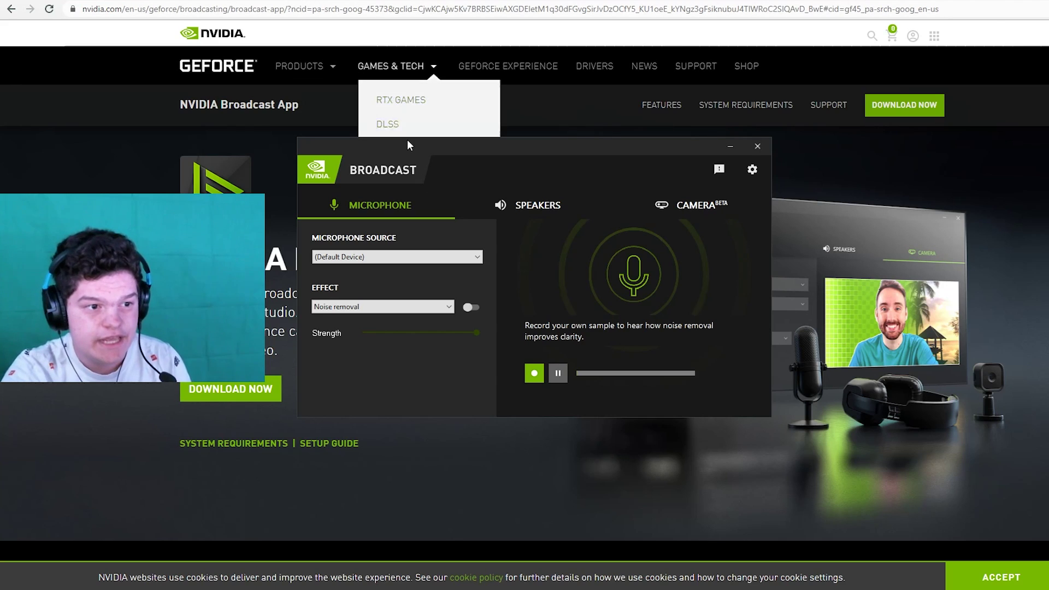
# Step: In a new tab, search 'geforce drivers' and open NVIDIA's official Driver Downloads result
pyautogui.hotkey('ctrl', 't')
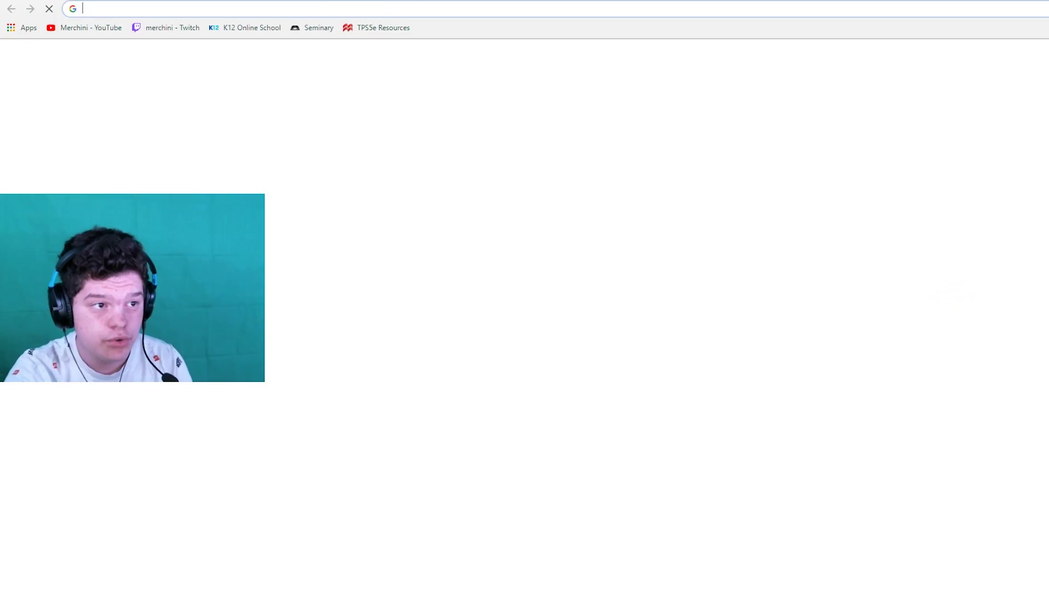
pyautogui.write('geforce drivers')
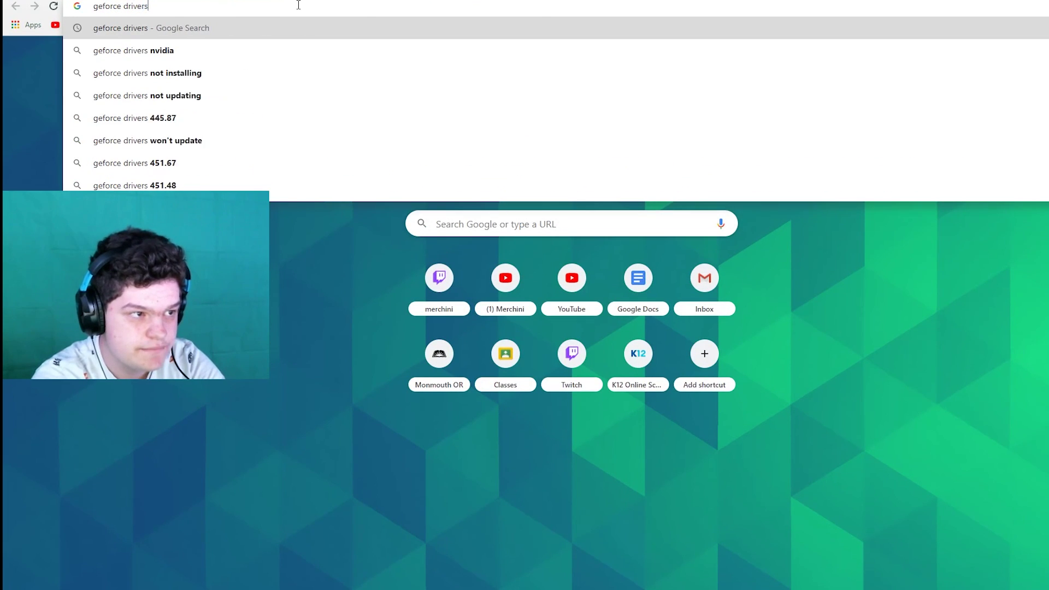
pyautogui.press('Return')
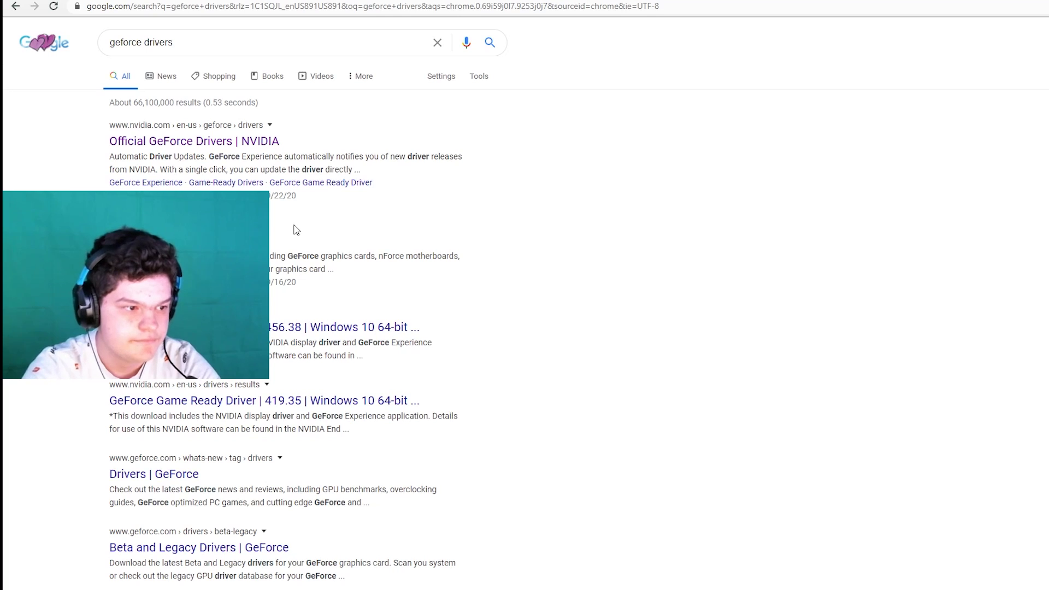
pyautogui.scroll(-1, 297, 229)
pyautogui.click(151, 182)
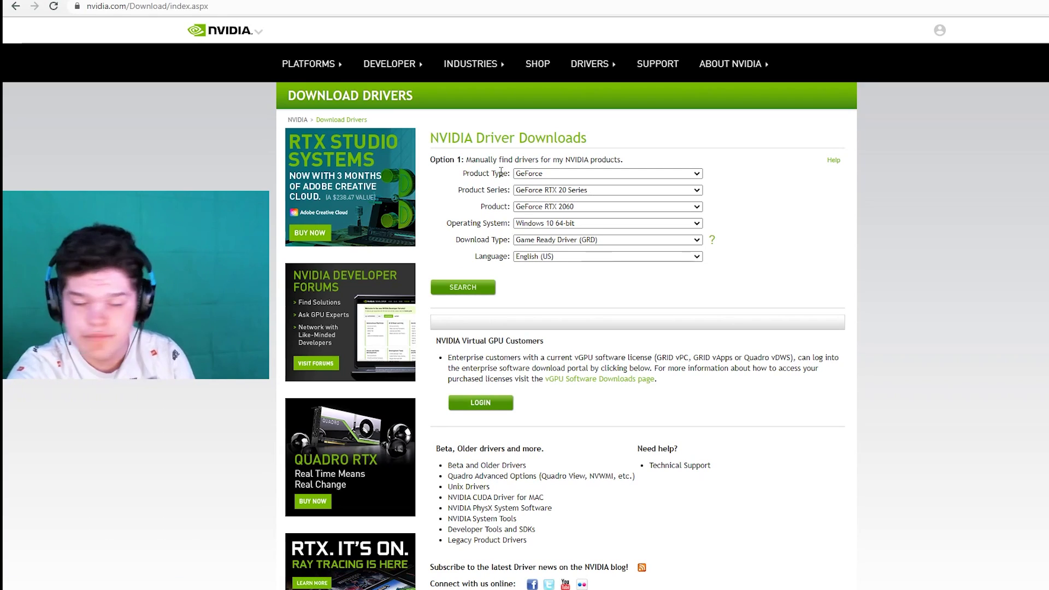
# Step: Set the product to GeForce, GeForce RTX 20 Series, GeForce RTX 2060
pyautogui.click(561, 174)
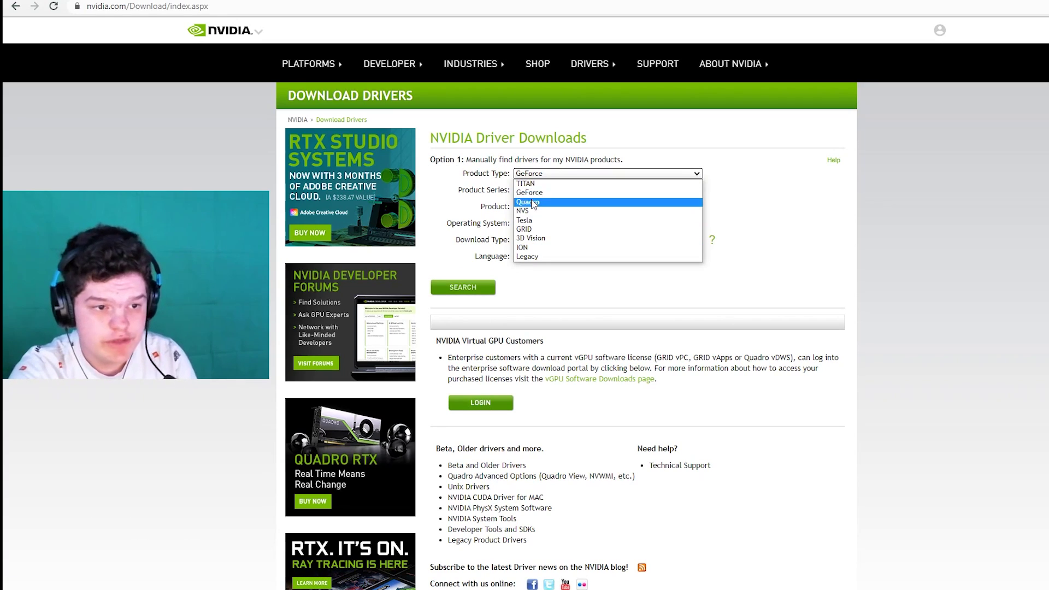
pyautogui.click(542, 186)
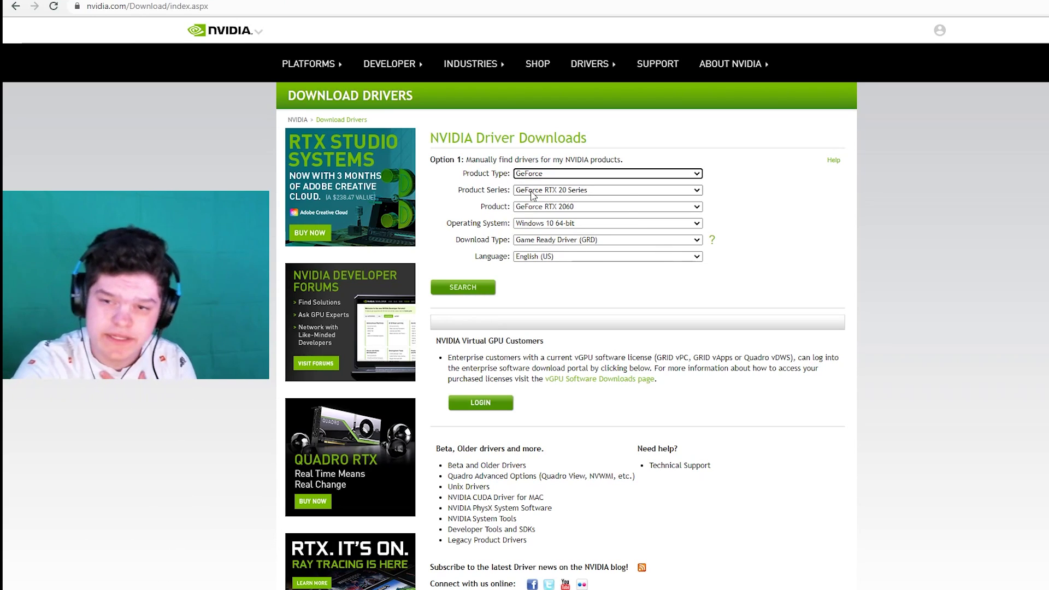
pyautogui.click(564, 194)
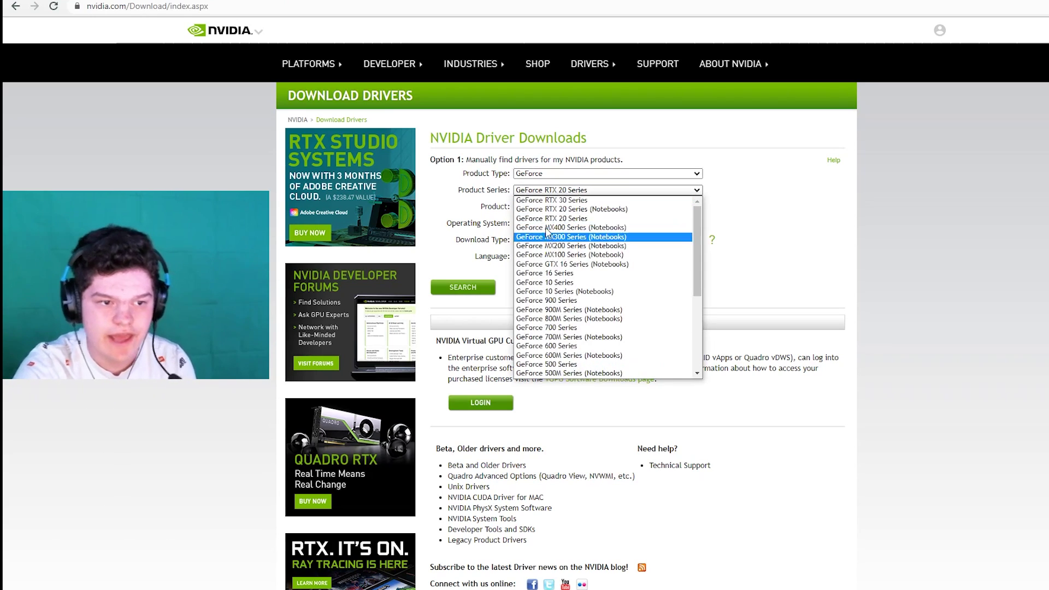
pyautogui.click(557, 237)
pyautogui.click(563, 208)
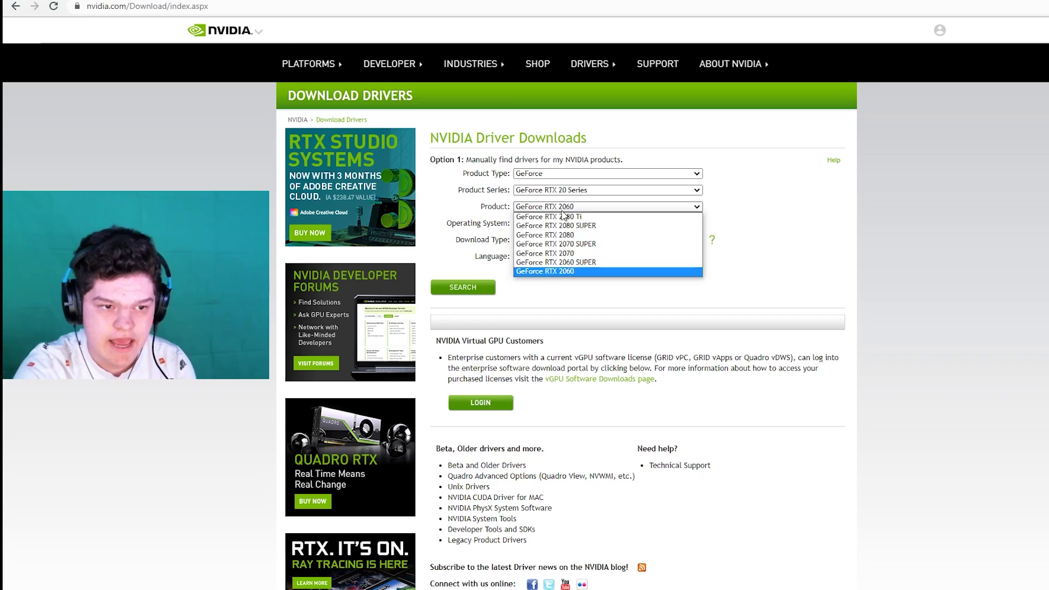
pyautogui.click(591, 272)
# Step: Choose Windows 10 64-bit, Game Ready Driver and English (US) for the driver search
pyautogui.click(575, 223)
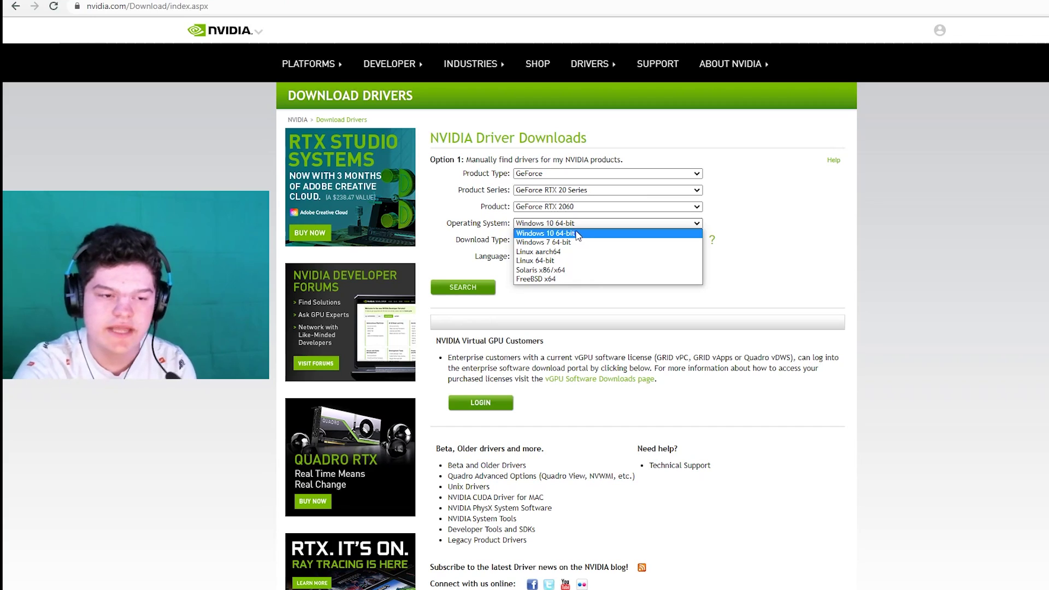
pyautogui.click(578, 235)
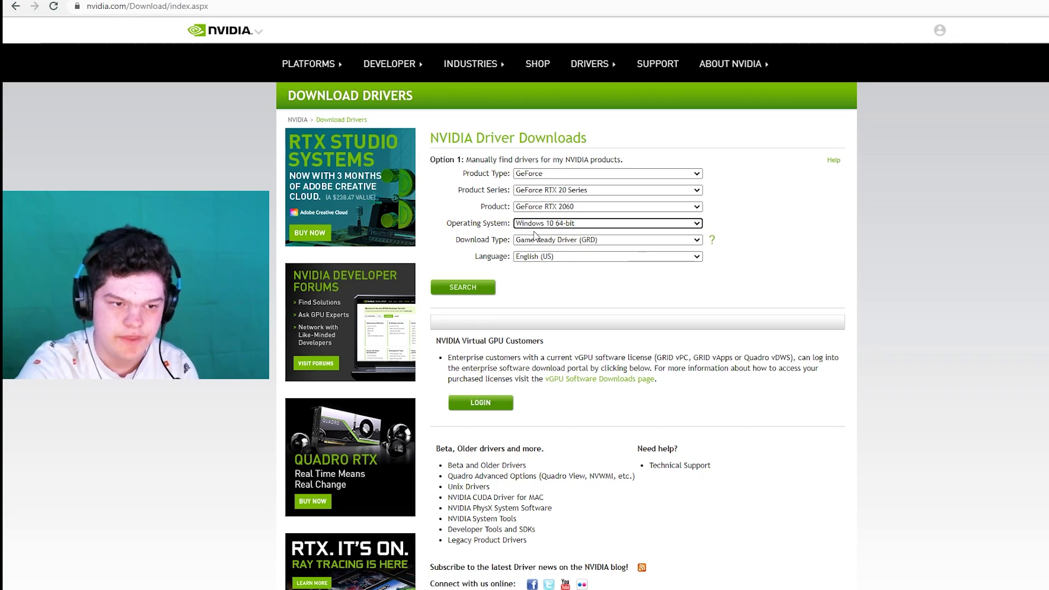
pyautogui.click(571, 241)
pyautogui.click(565, 251)
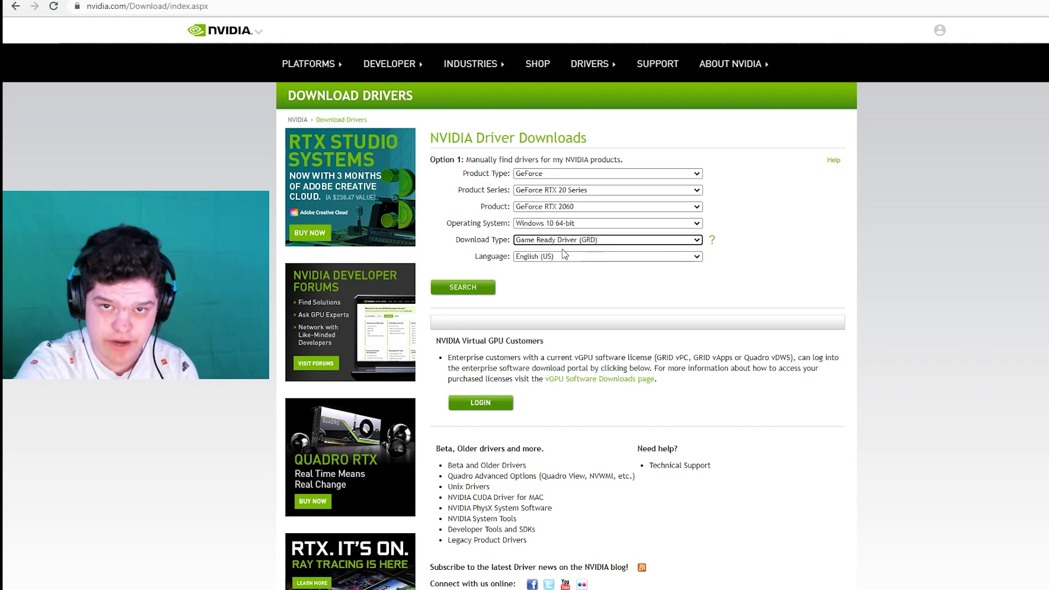
pyautogui.click(564, 241)
pyautogui.click(565, 252)
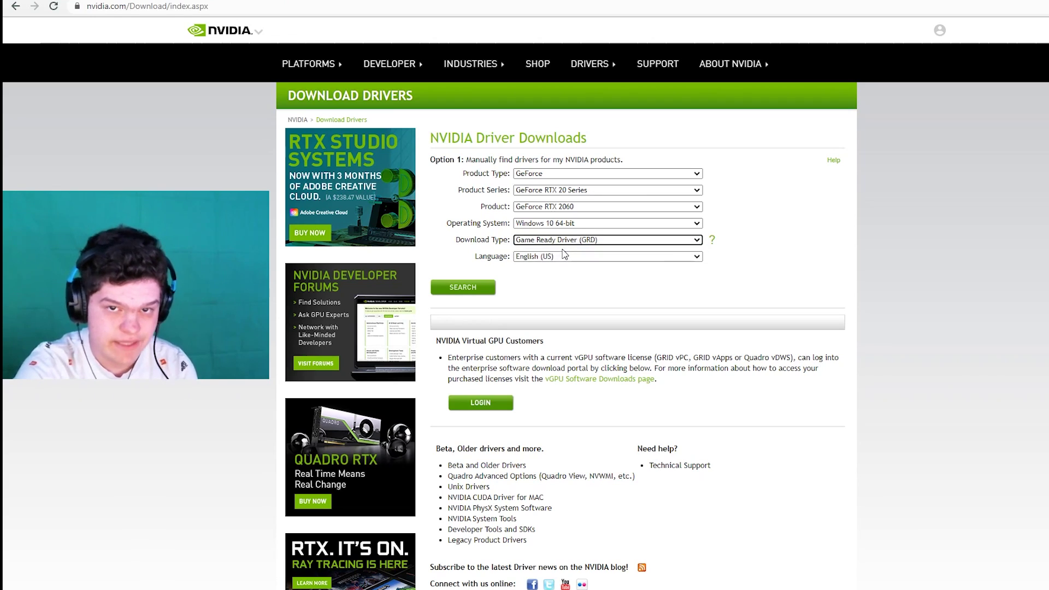
pyautogui.click(570, 258)
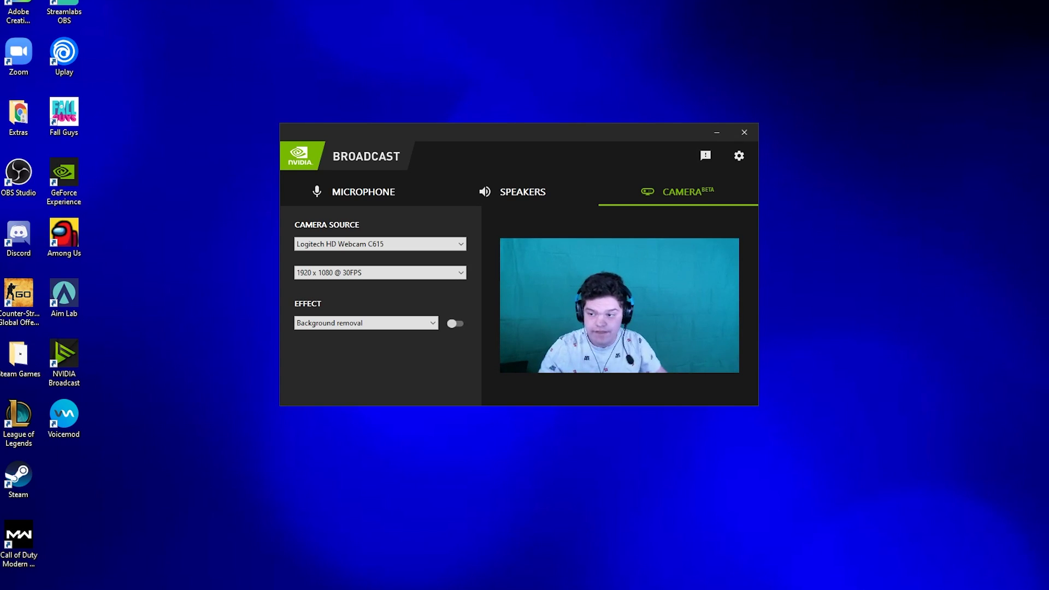
# Step: Check the microphone settings, then keep Logitech HD Webcam C615 as the camera source
pyautogui.click(360, 180)
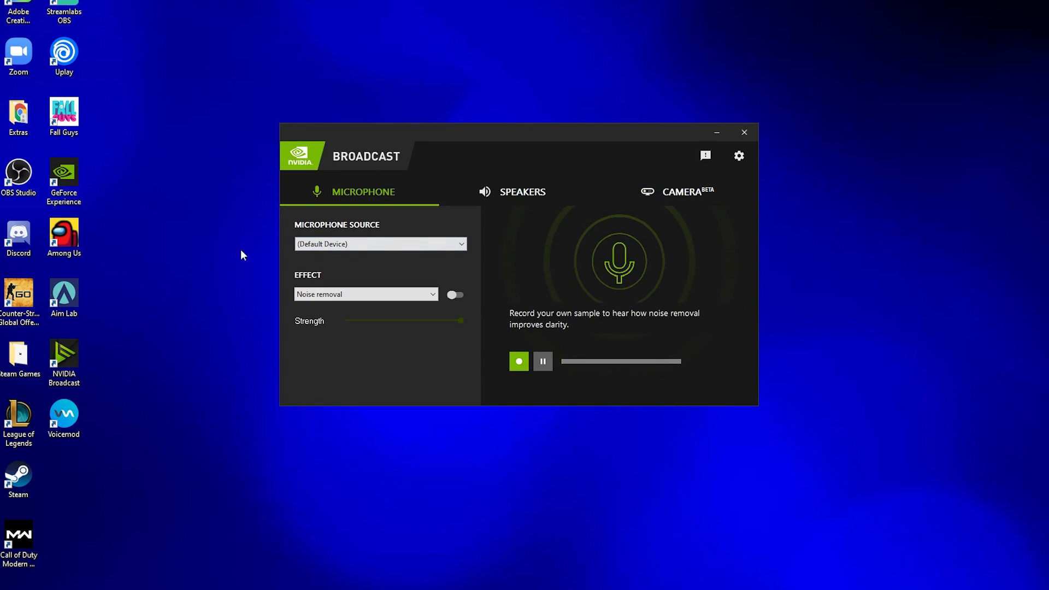
pyautogui.click(654, 185)
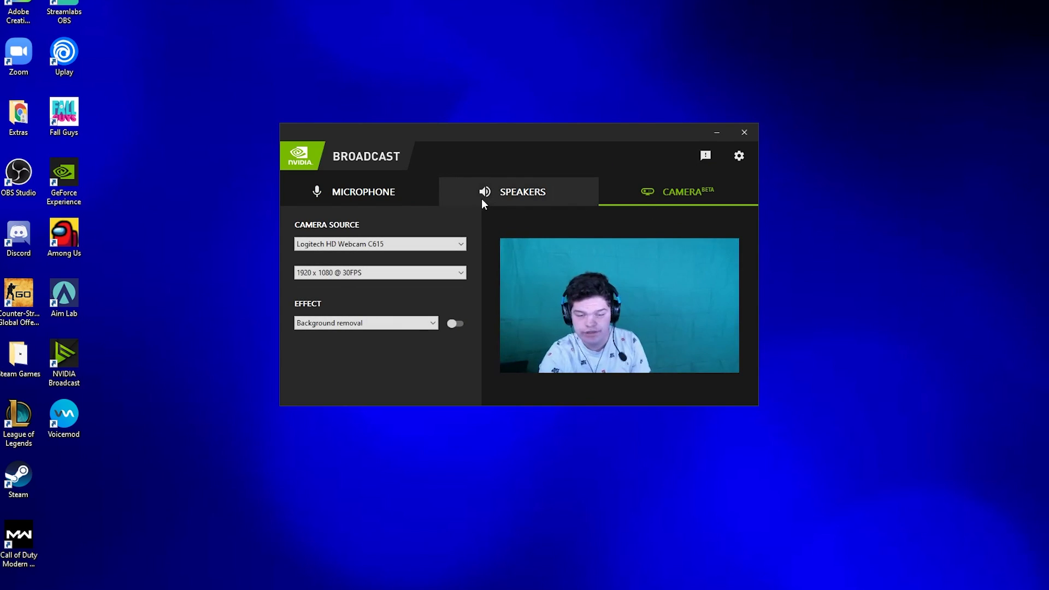
pyautogui.click(455, 245)
pyautogui.click(377, 253)
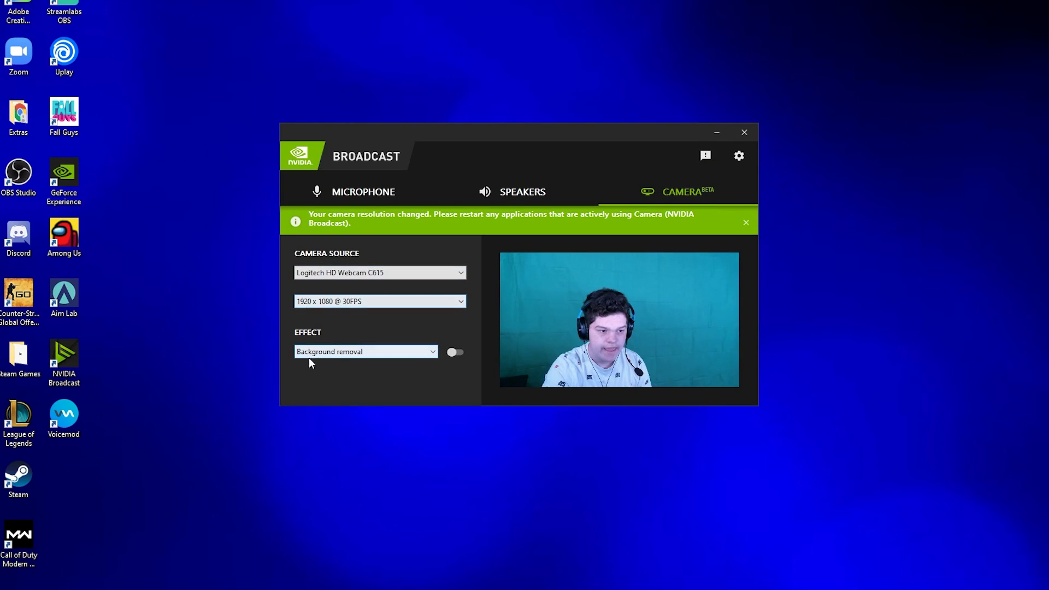
# Step: Select Background blur as the camera effect and switch it on
pyautogui.click(365, 352)
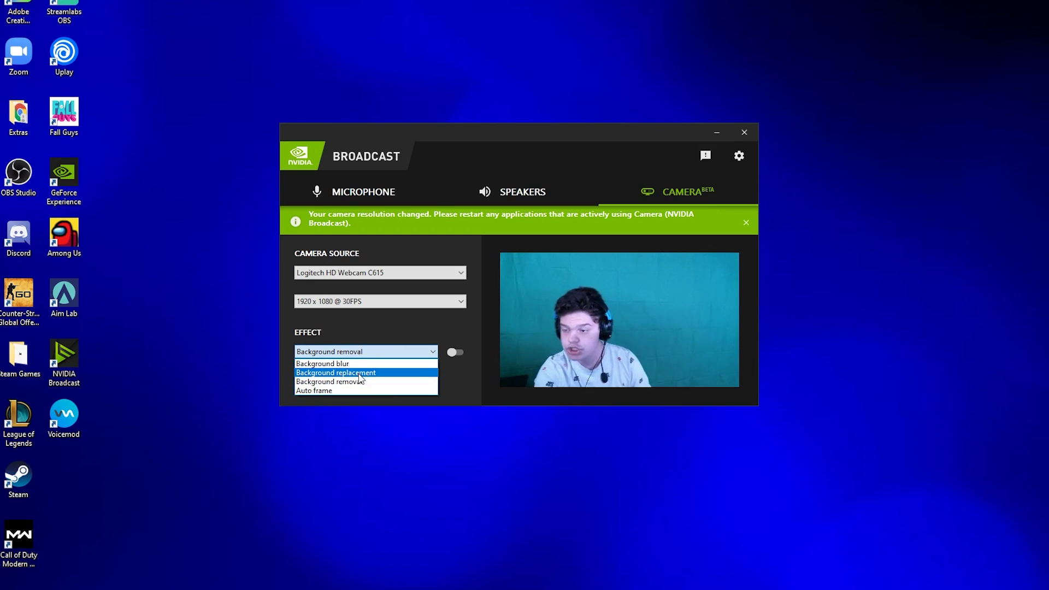
pyautogui.click(324, 363)
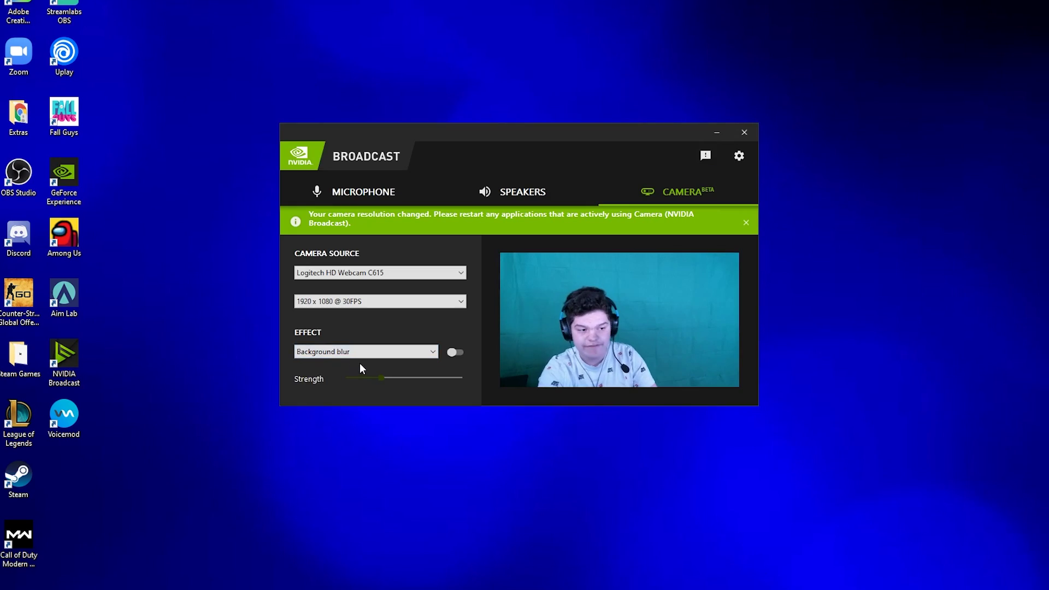
pyautogui.click(455, 352)
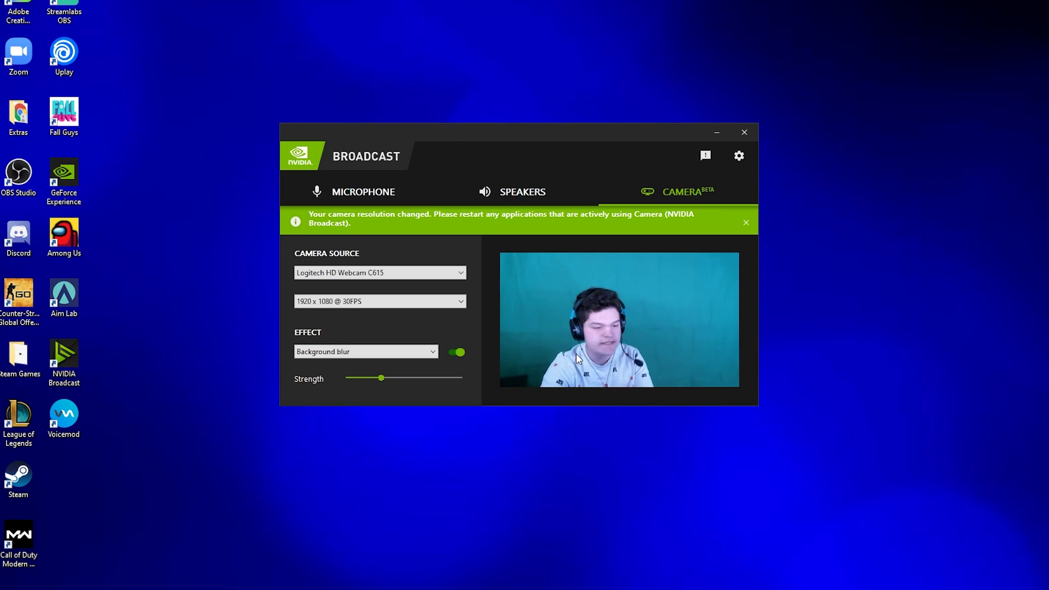
pyautogui.click(366, 352)
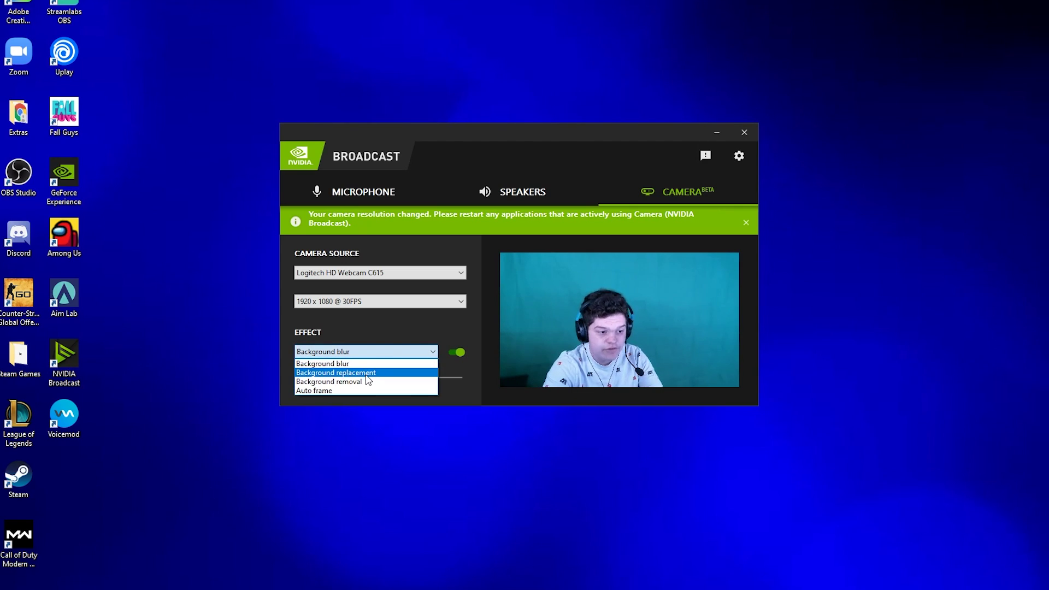
# Step: Set the effect to Background replacement with the blue led image as the backdrop
pyautogui.click(336, 373)
pyautogui.click(457, 382)
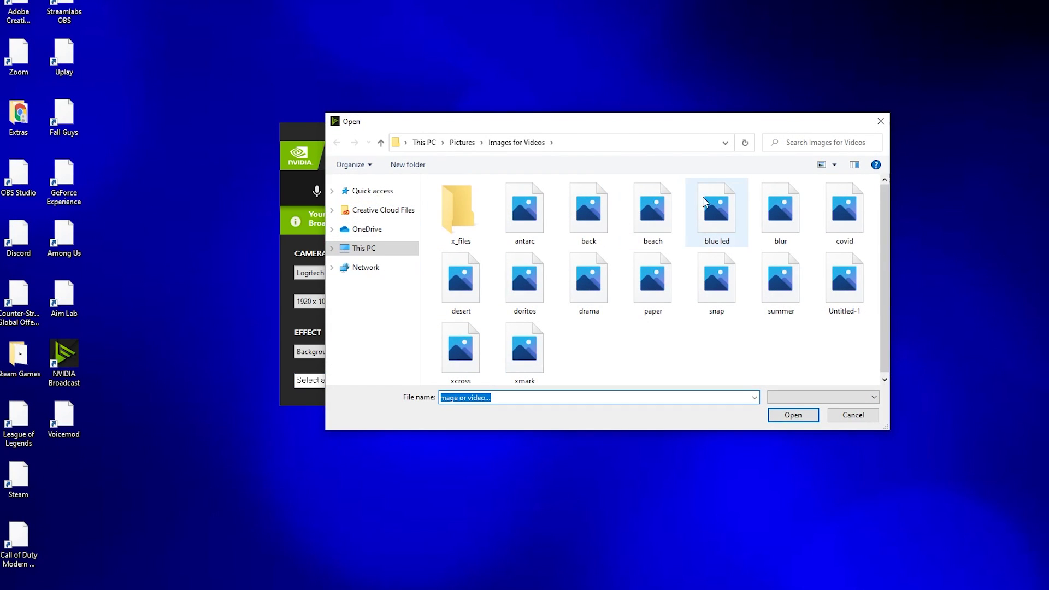
pyautogui.doubleClick(718, 212)
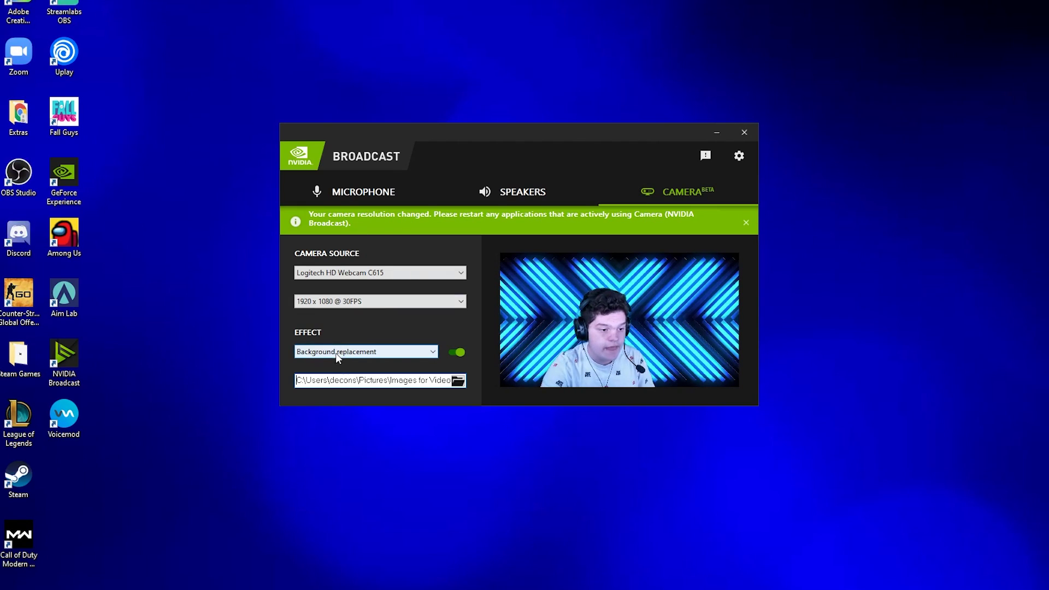
# Step: Try Background removal and then Auto frame as the camera effect
pyautogui.click(365, 352)
pyautogui.click(345, 382)
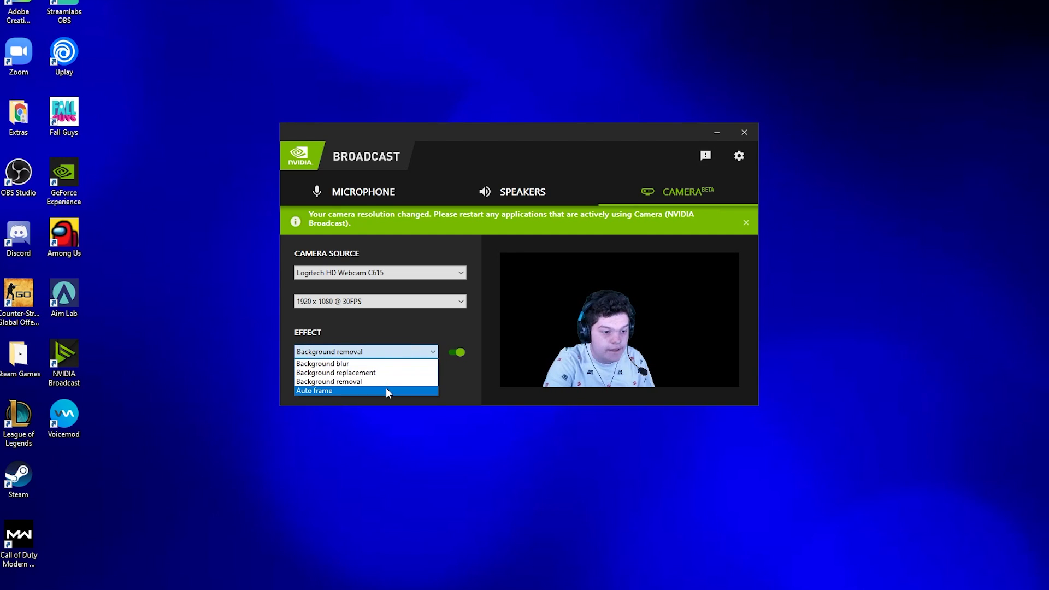
pyautogui.click(386, 387)
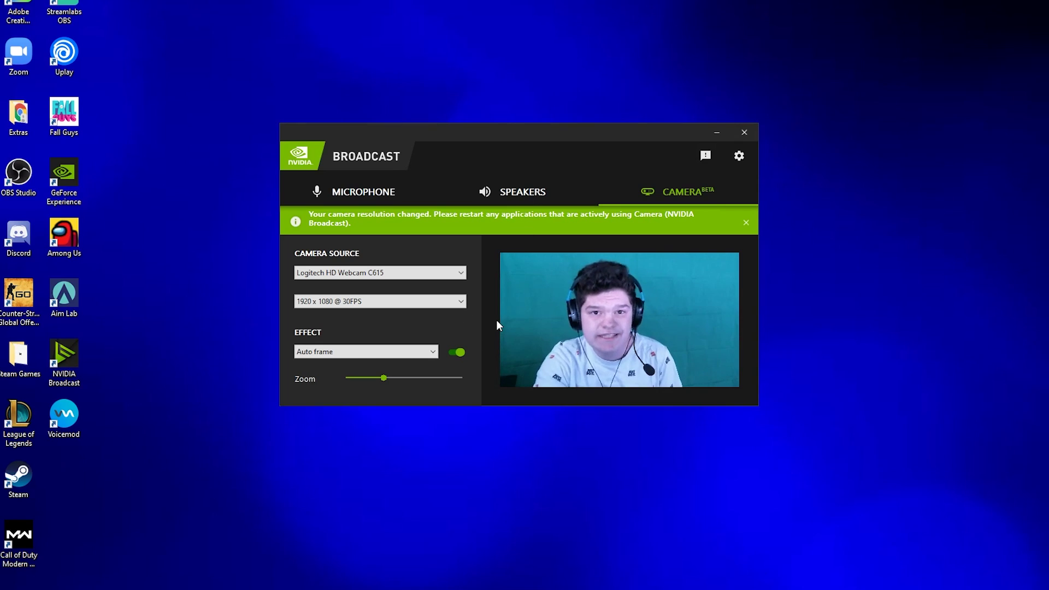
# Step: Switch the effect to Background replacement, then settle on Background removal
pyautogui.click(367, 351)
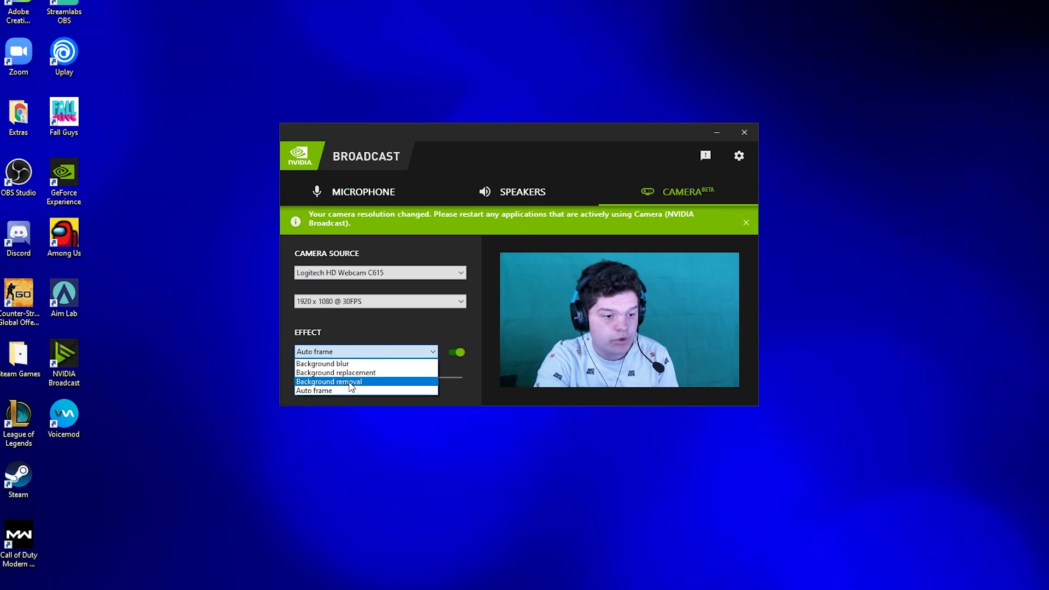
pyautogui.click(337, 373)
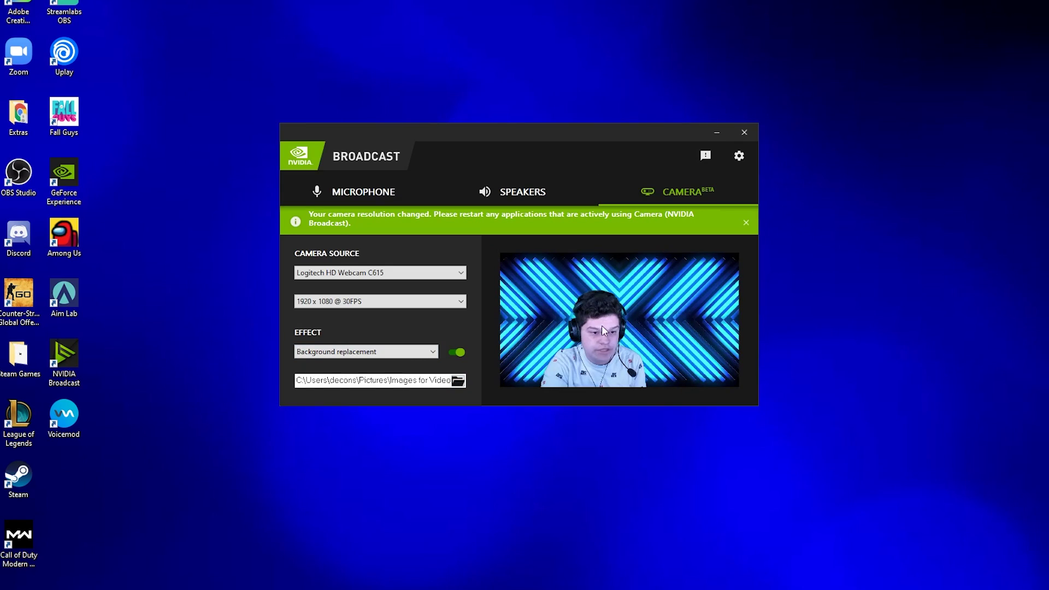
pyautogui.click(366, 352)
pyautogui.click(381, 382)
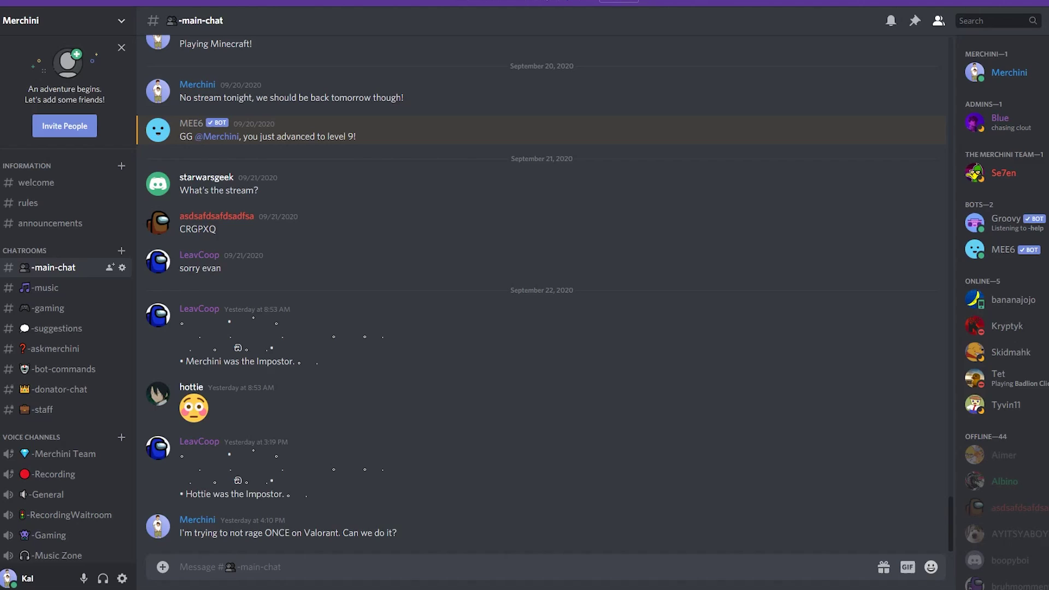
# Step: Bring NVIDIA Broadcast back on top and position its window over Discord's main chat
pyautogui.hotkey('alt', 'Tab')
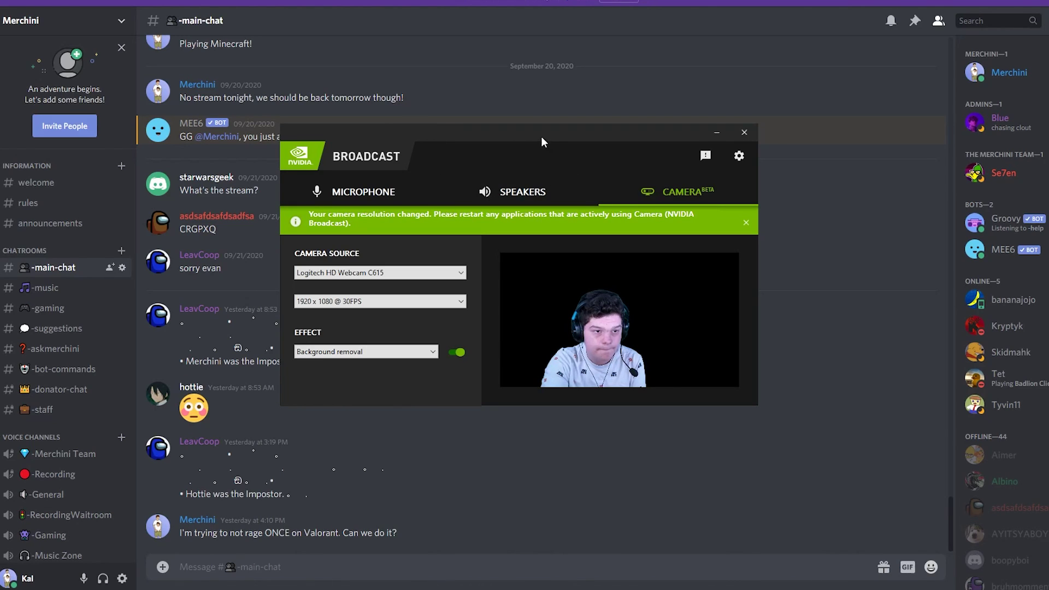
pyautogui.moveTo(542, 141); pyautogui.dragTo(761, 85)
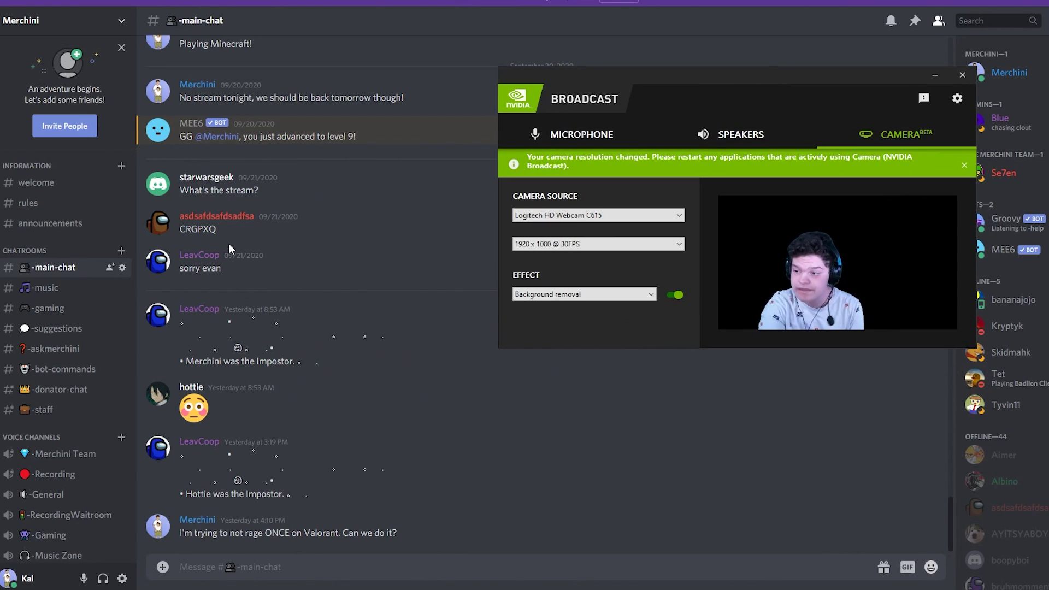
pyautogui.moveTo(620, 89); pyautogui.dragTo(475, 152)
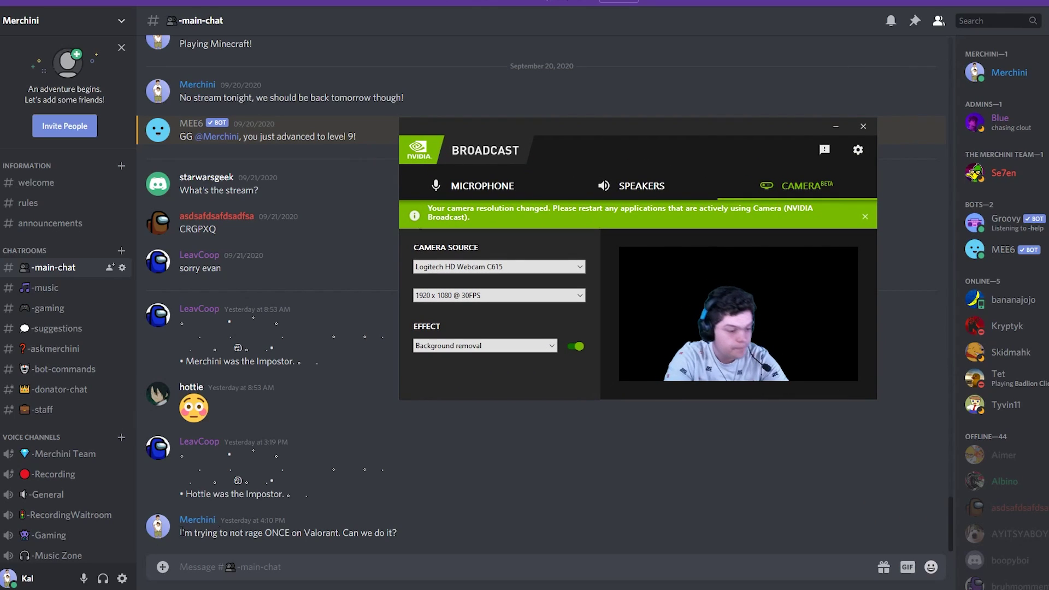
# Step: In Discord's Voice & Video settings, confirm Camera (NVIDIA Broadcast) is the selected camera
pyautogui.click(124, 578)
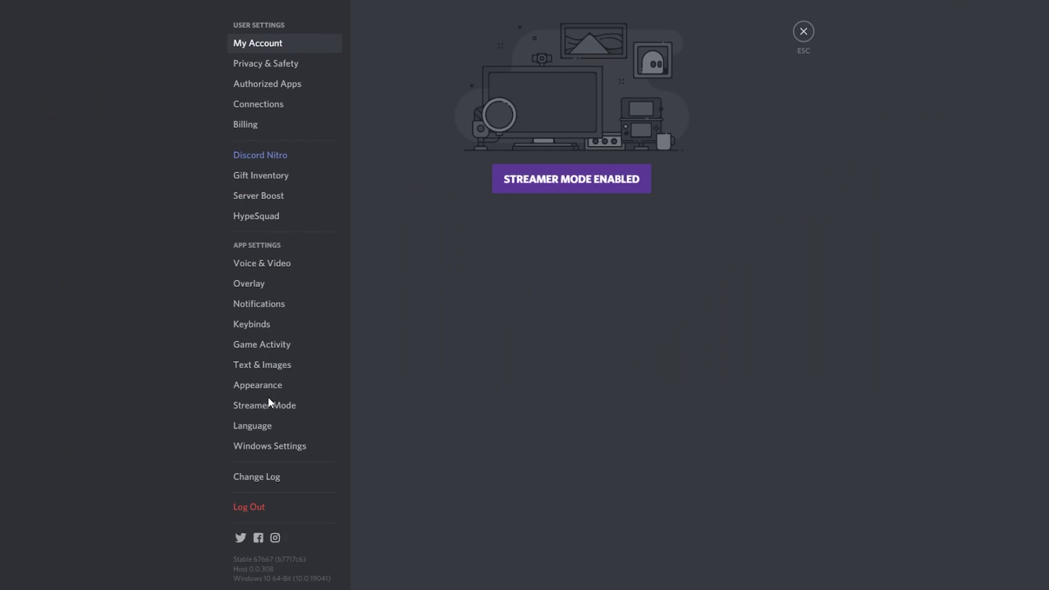
pyautogui.click(273, 266)
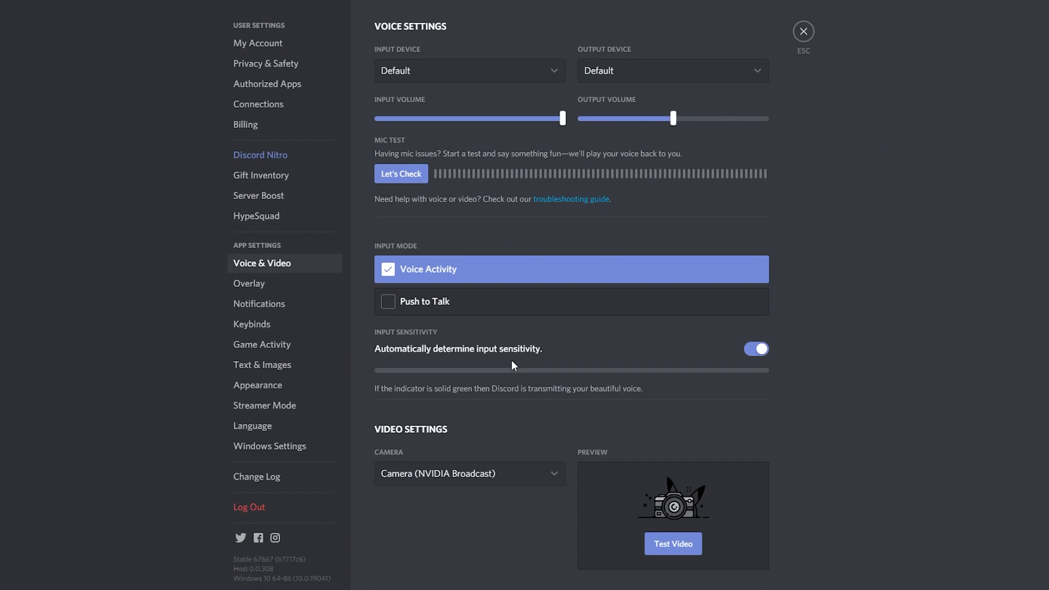
pyautogui.scroll(-3, 512, 360)
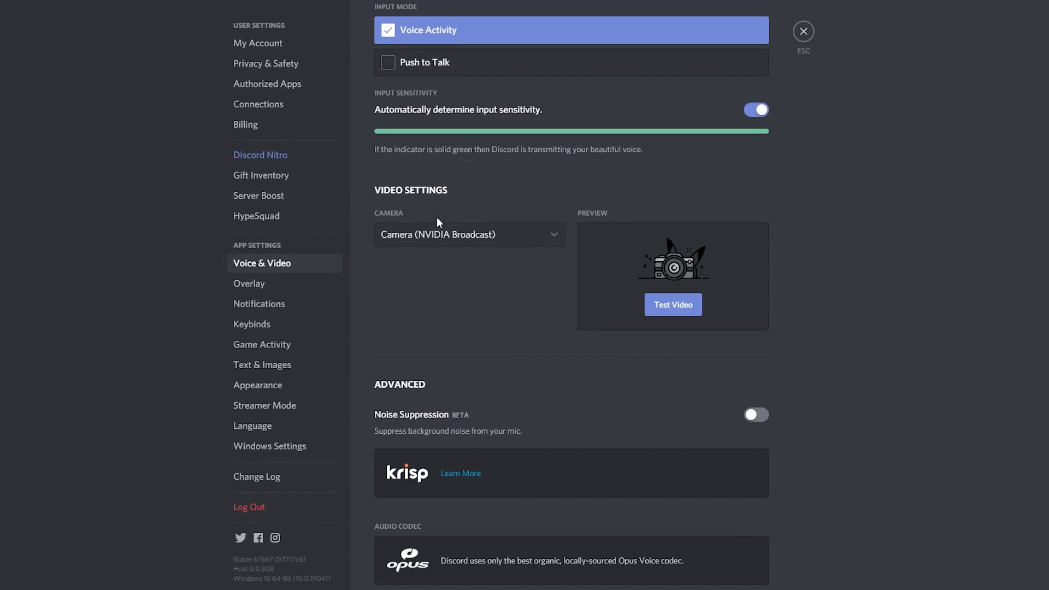
pyautogui.click(431, 232)
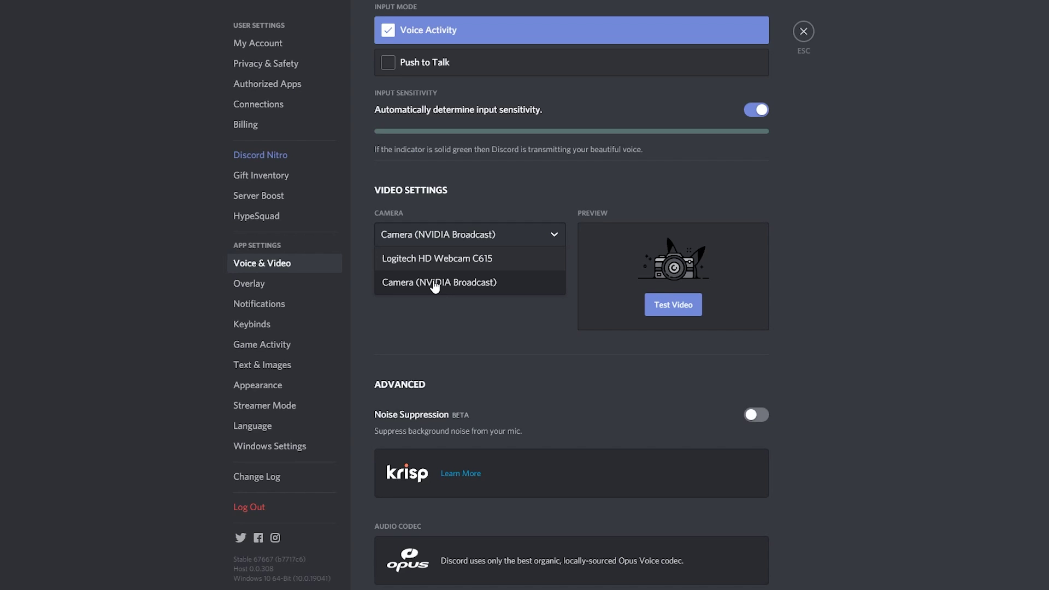
pyautogui.click(435, 286)
# Step: Close settings, join the -Merchini Team voice channel, and turn the camera on
pyautogui.click(804, 32)
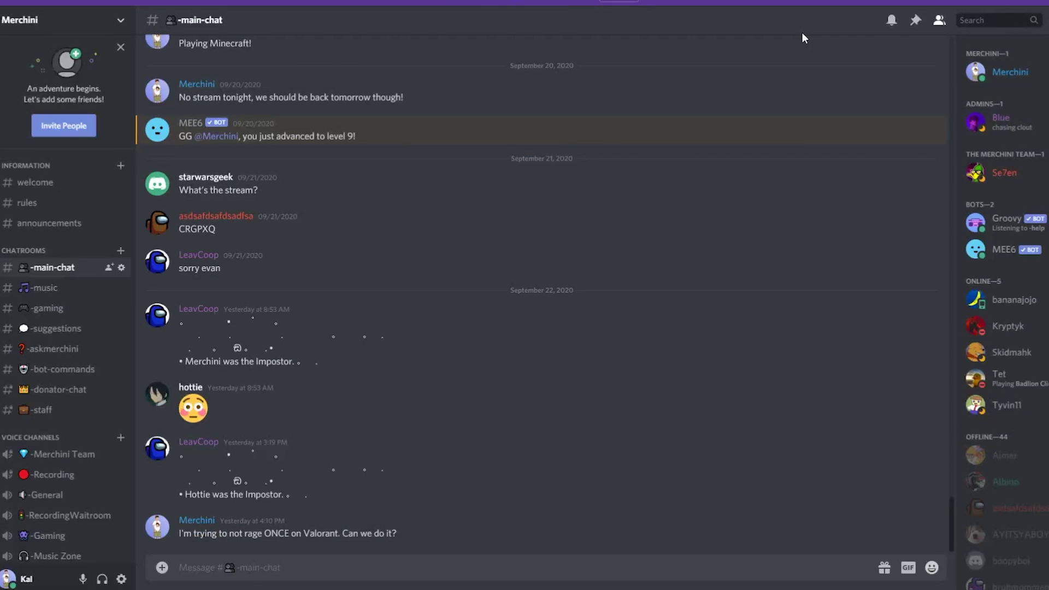
pyautogui.click(65, 454)
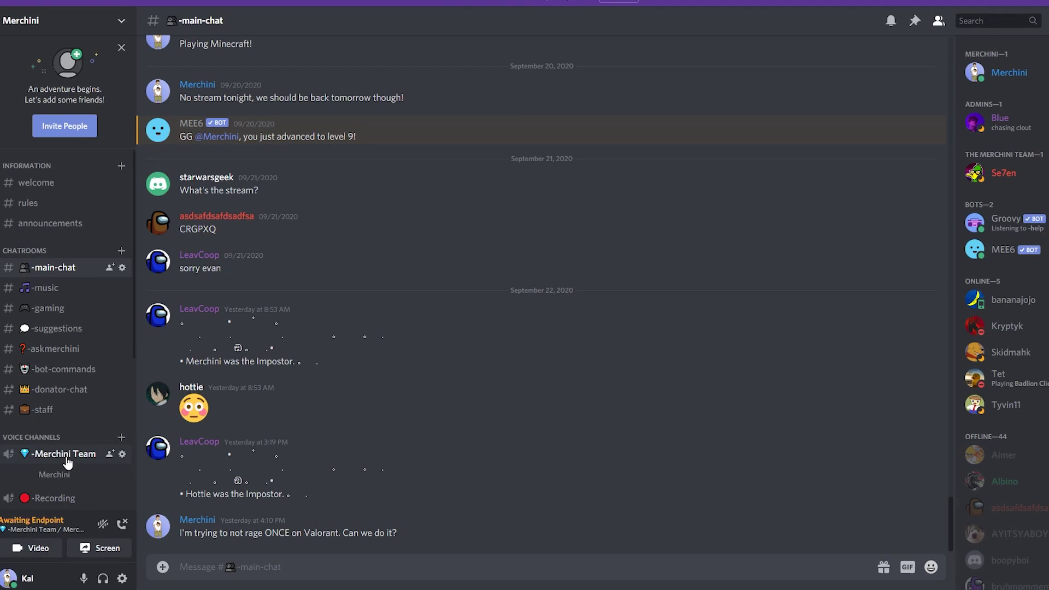
pyautogui.click(37, 548)
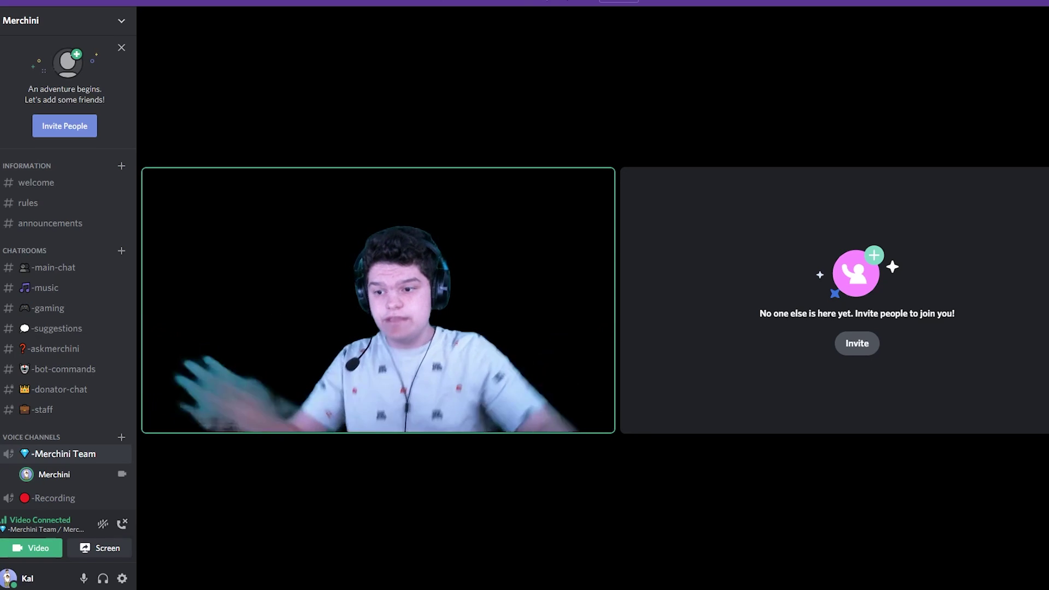
# Step: Bring NVIDIA Broadcast forward, move it aside, and switch the effect to Background replacement
pyautogui.hotkey('alt', 'Tab')
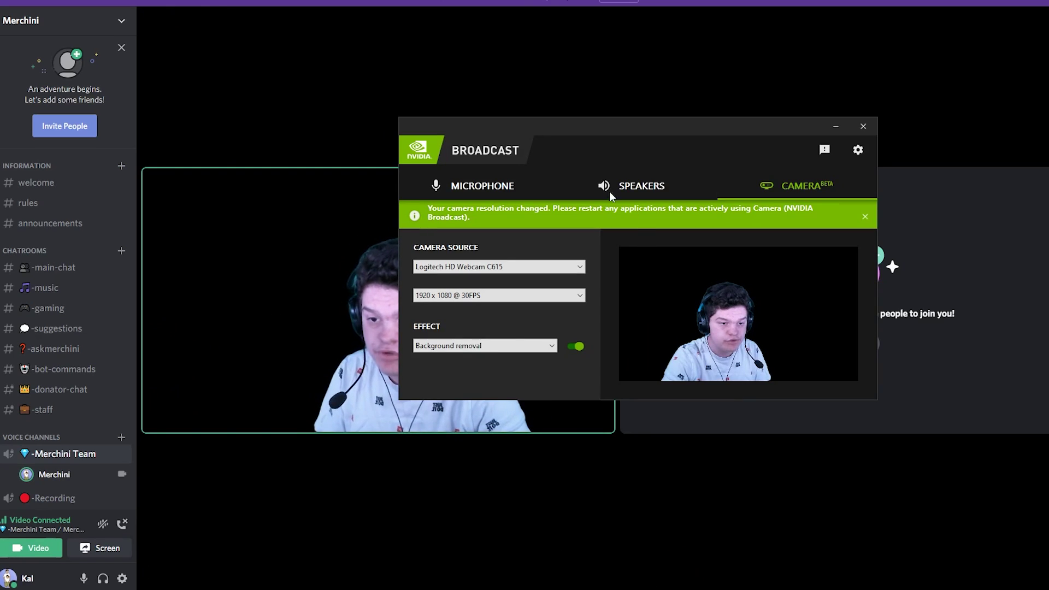
pyautogui.moveTo(588, 121); pyautogui.dragTo(777, 59)
pyautogui.click(707, 284)
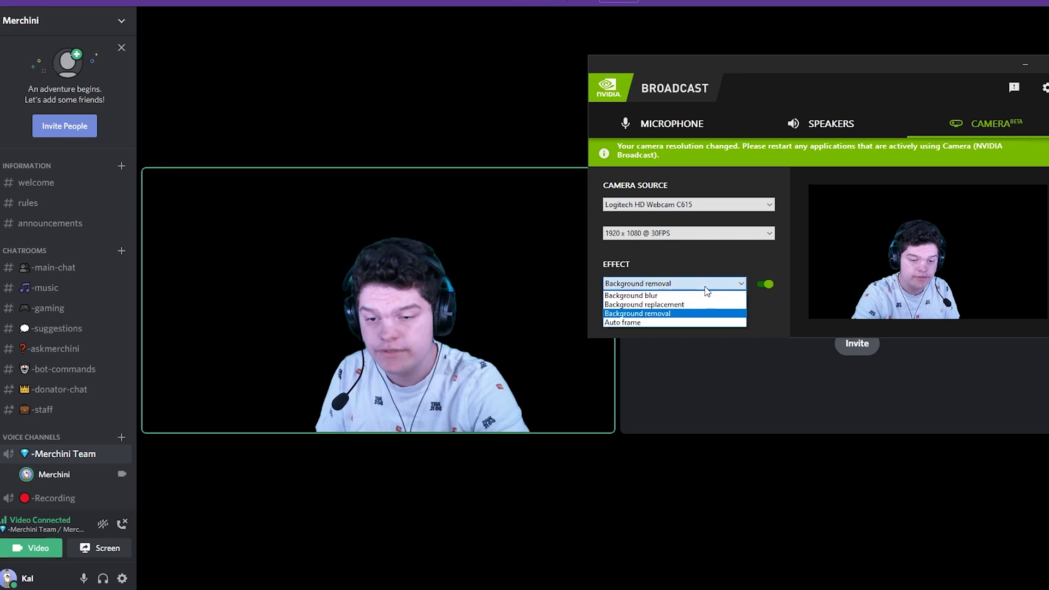
pyautogui.click(684, 305)
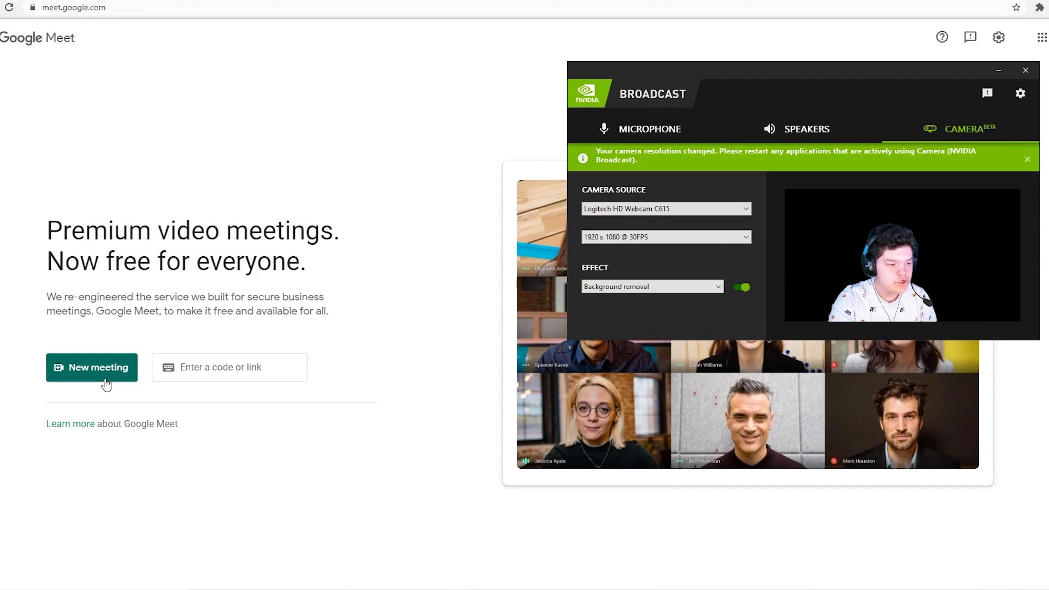
# Step: Start an instant Google Meet meeting, join it, and dismiss the Add others prompt
pyautogui.click(92, 368)
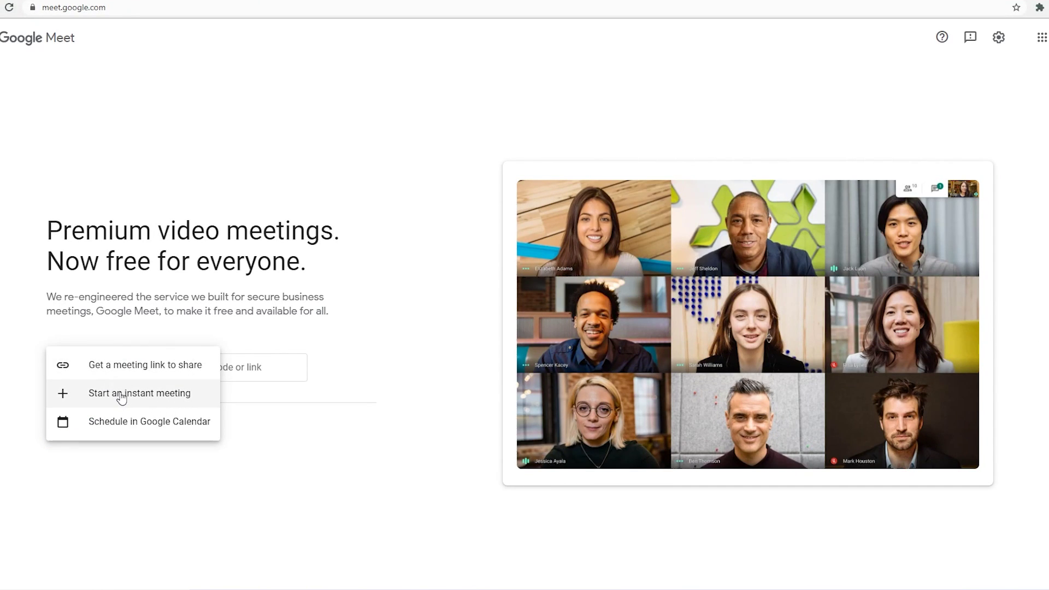
pyautogui.click(121, 395)
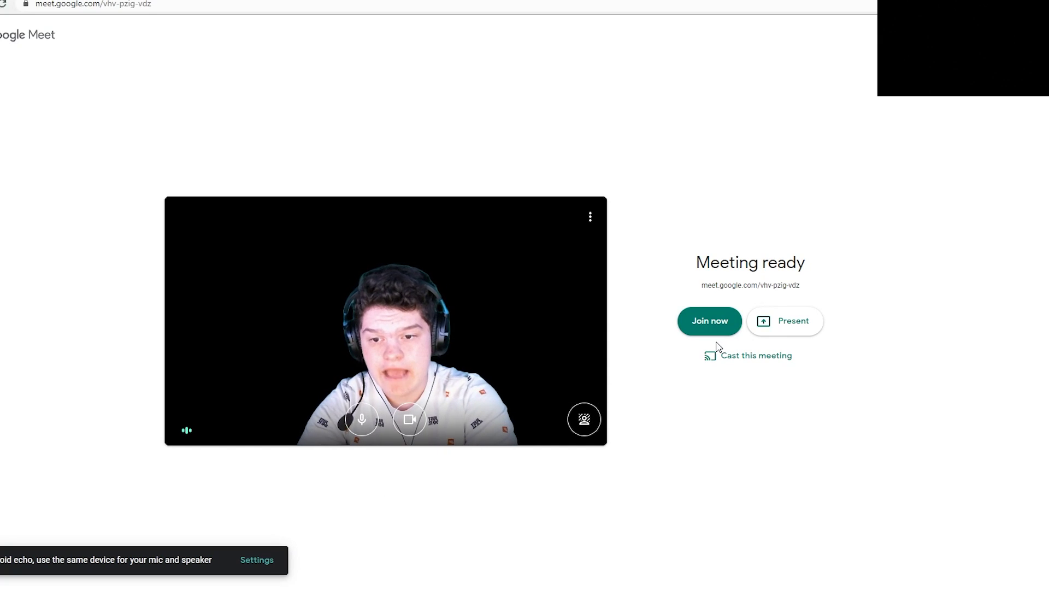
pyautogui.click(711, 322)
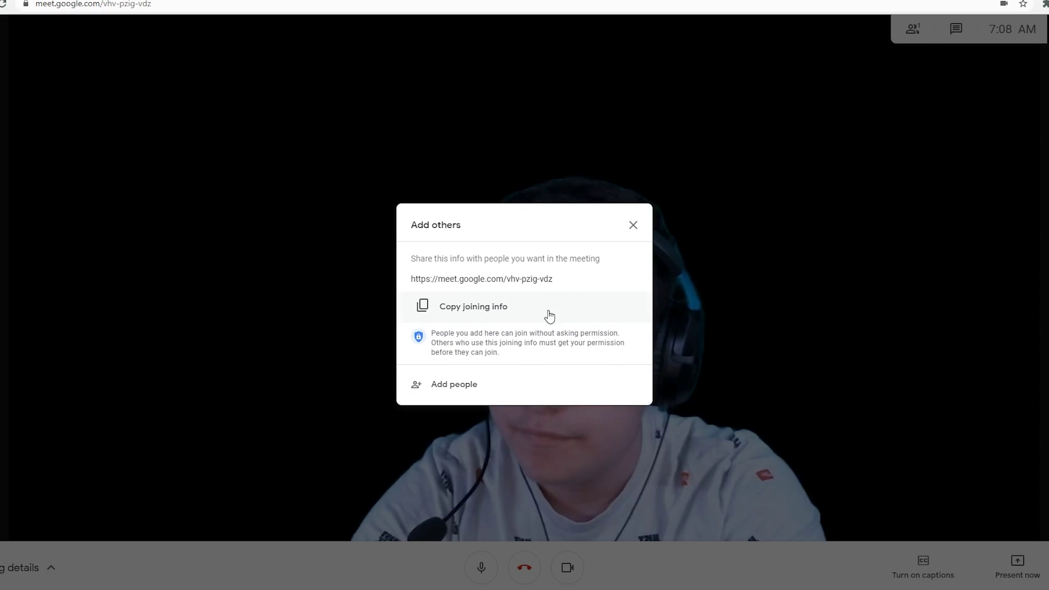
pyautogui.click(634, 225)
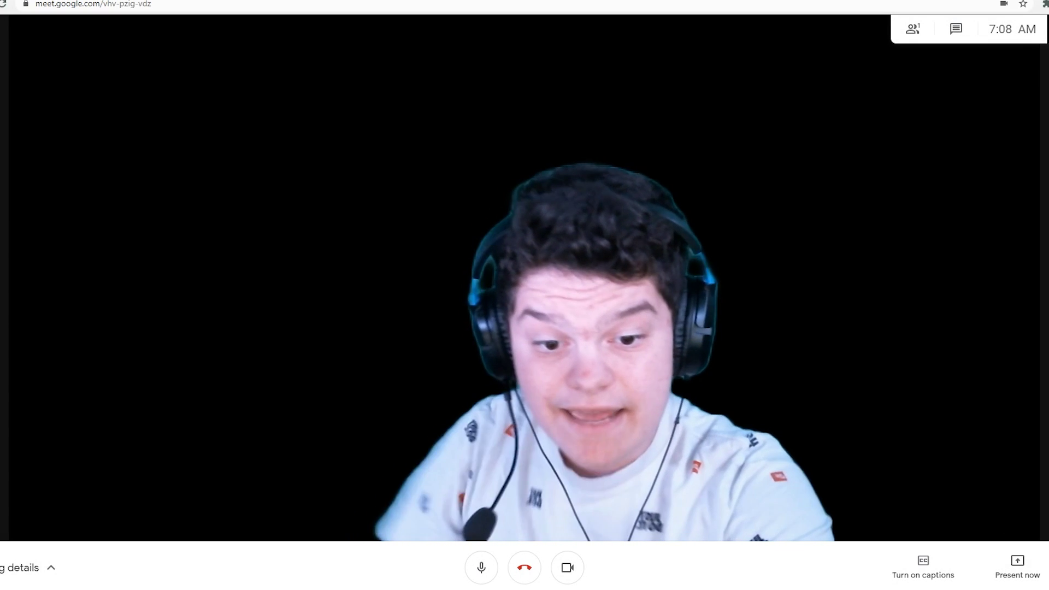
# Step: Choose Camera (NVIDIA Broadcast) as the camera in Meet's Video settings
pyautogui.click(1042, 567)
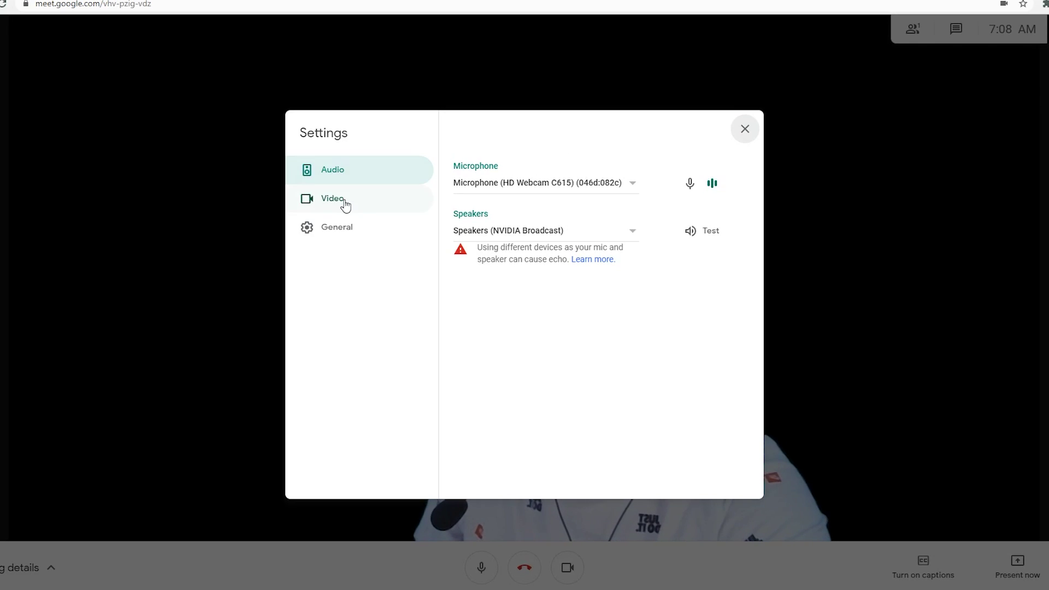
pyautogui.click(345, 202)
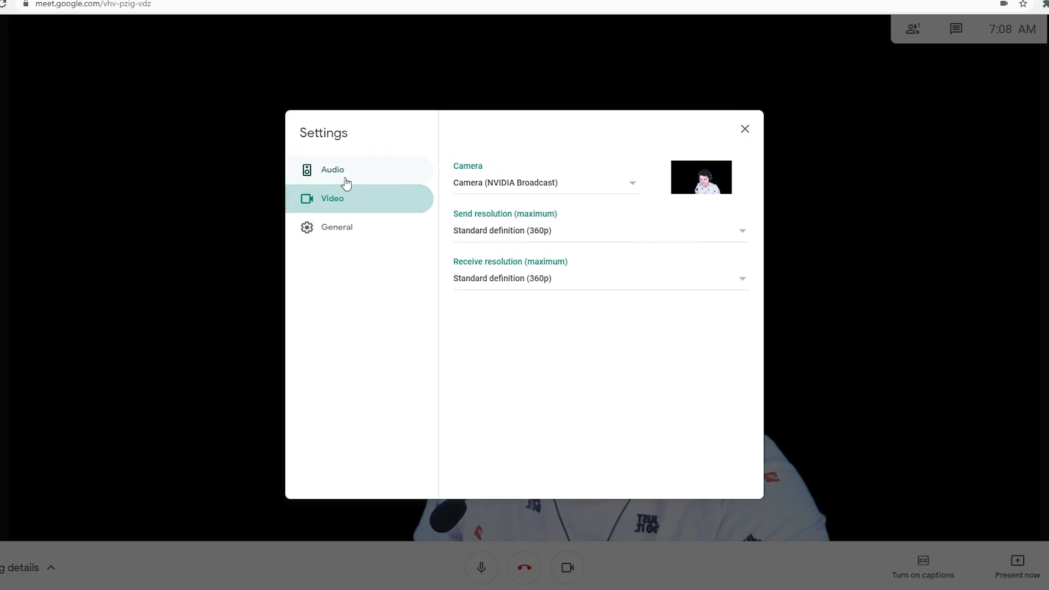
pyautogui.click(482, 188)
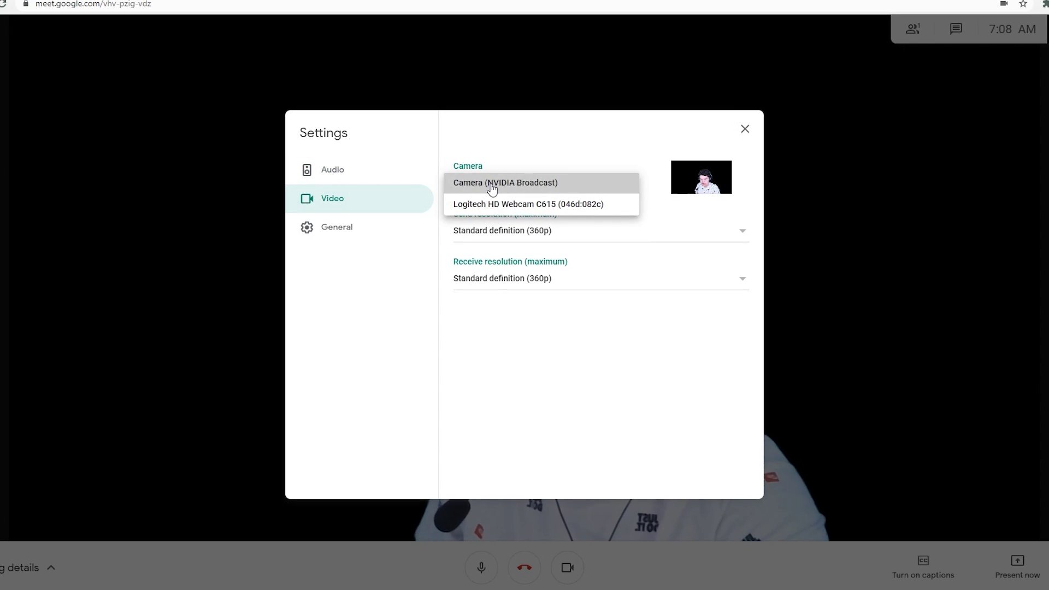
pyautogui.click(492, 185)
pyautogui.click(744, 131)
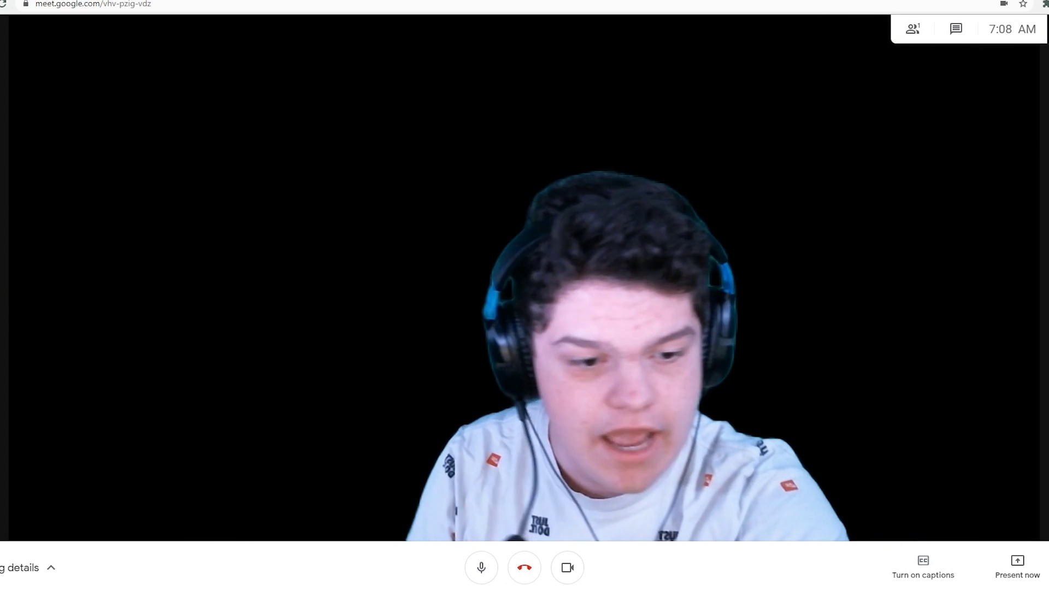
# Step: Change the NVIDIA Broadcast effect to Background replacement with the blue neon image, then minimize Broadcast
pyautogui.hotkey('alt', 'Tab')
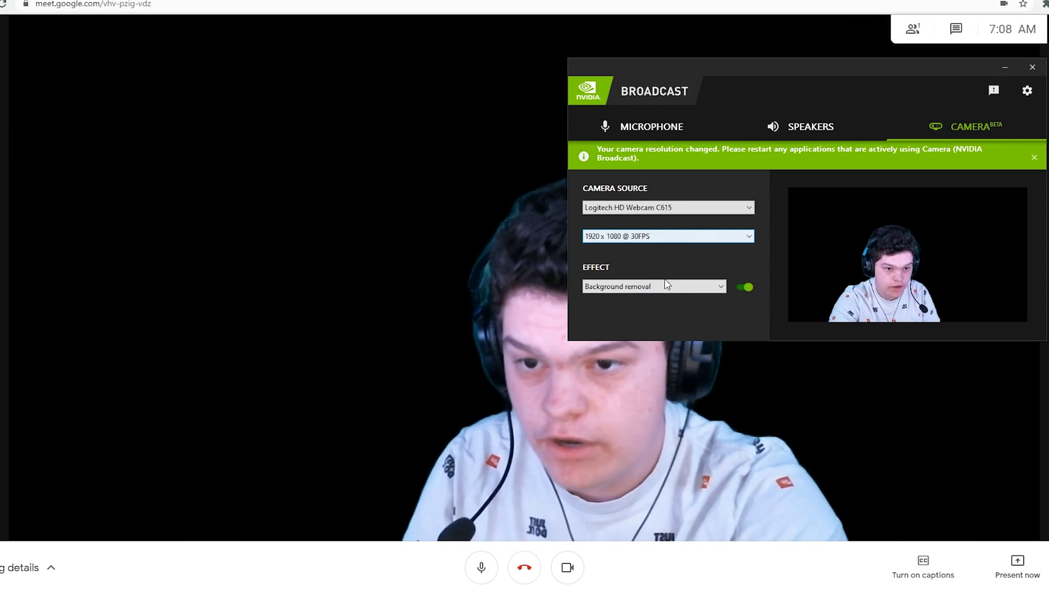
pyautogui.click(654, 286)
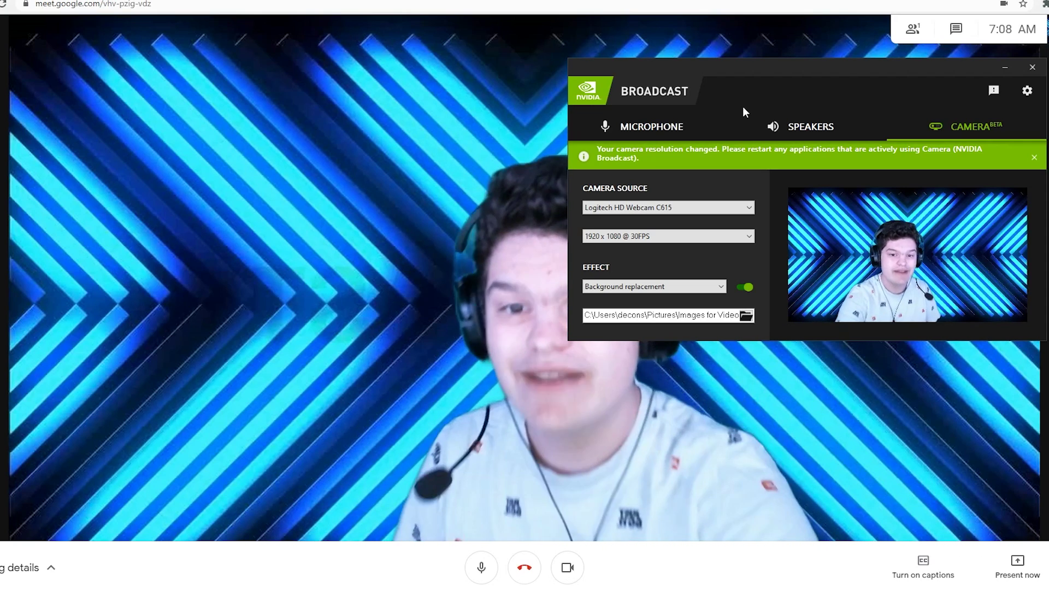
pyautogui.click(1005, 68)
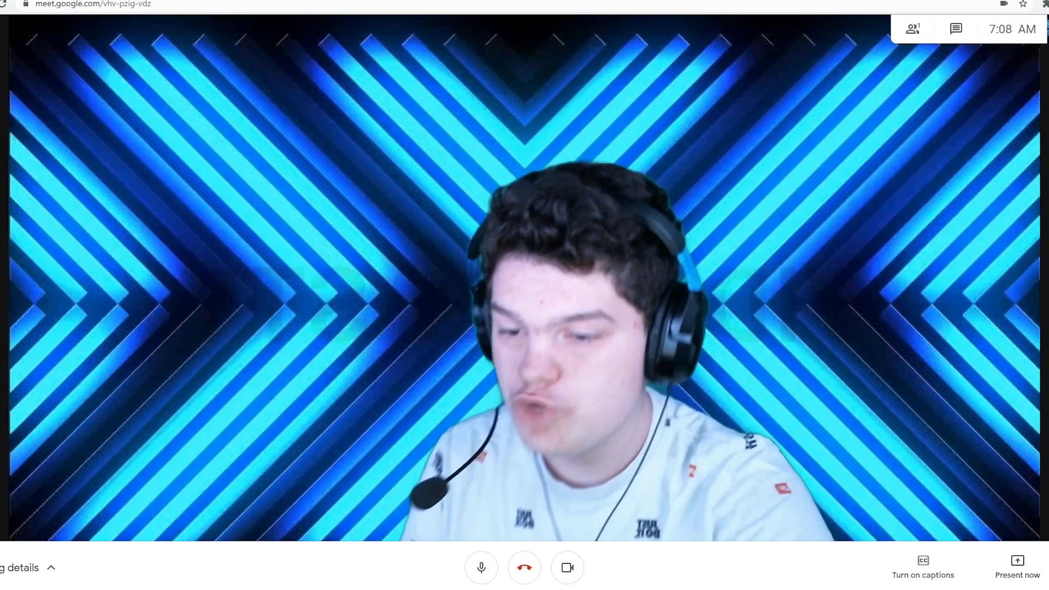